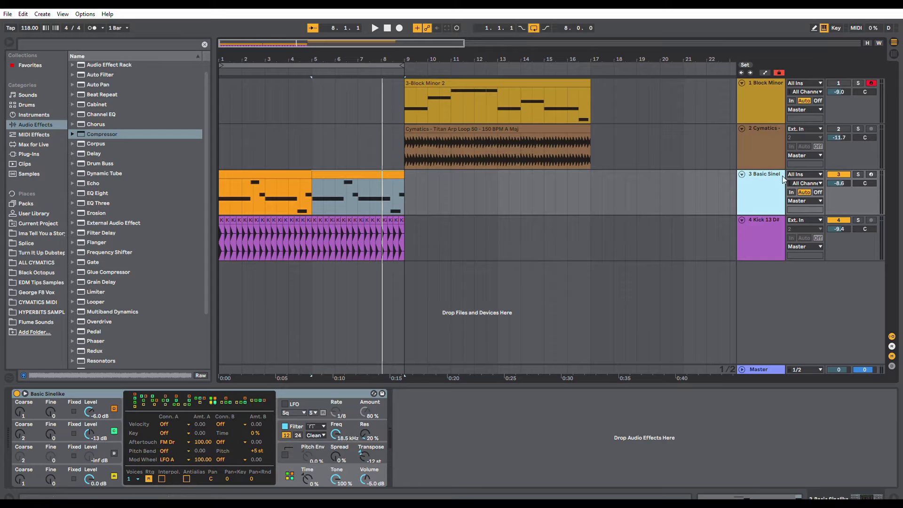
Step: Mute the Kick 13 D# track and play the Basic Sinelike bass on its own
{"action": "left_click", "coordinate": [840, 220]}
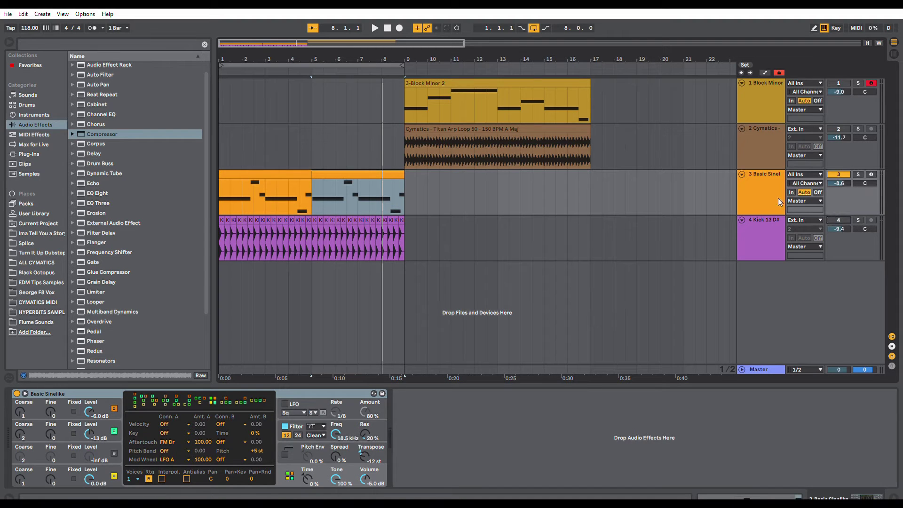
{"action": "key", "text": "space"}
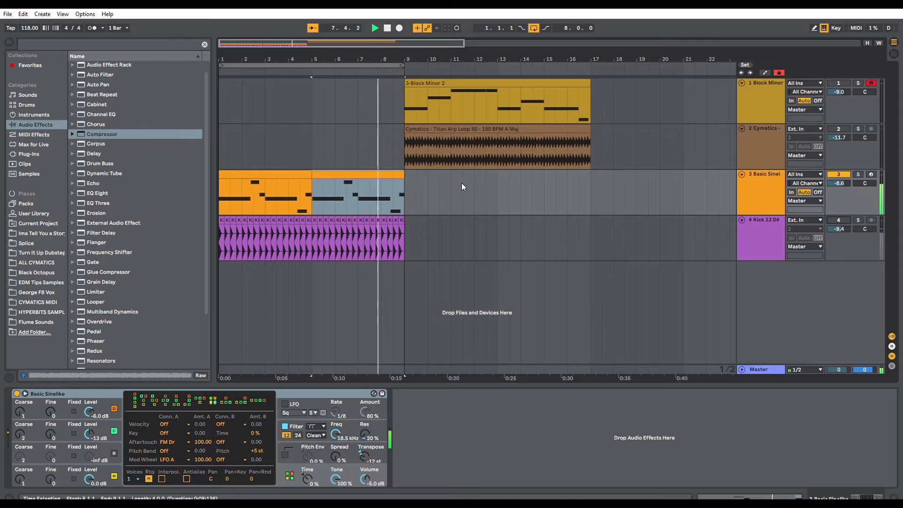
{"action": "key", "text": "space"}
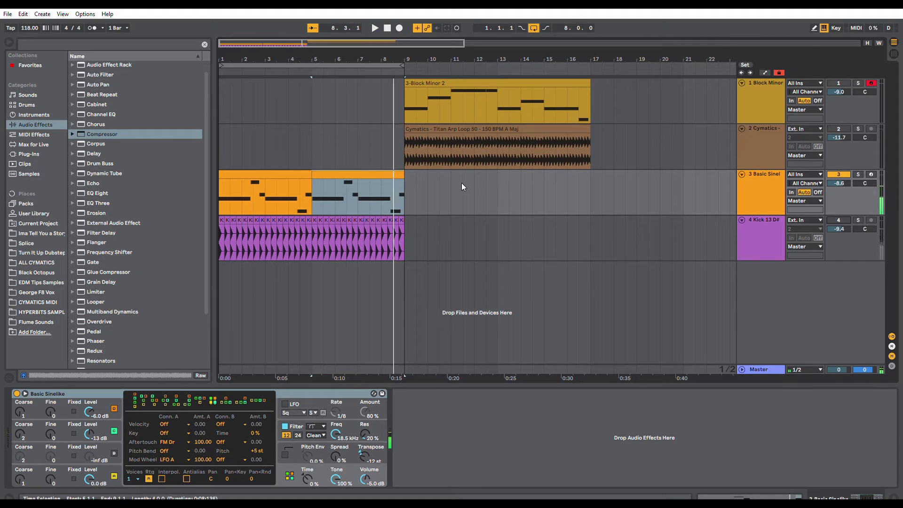
Step: Unmute the kick, mute the bass, and raise the kick's volume to -6.7 dB while playing it alone from the loop start
{"action": "left_click", "coordinate": [837, 220]}
{"action": "left_click", "coordinate": [839, 173]}
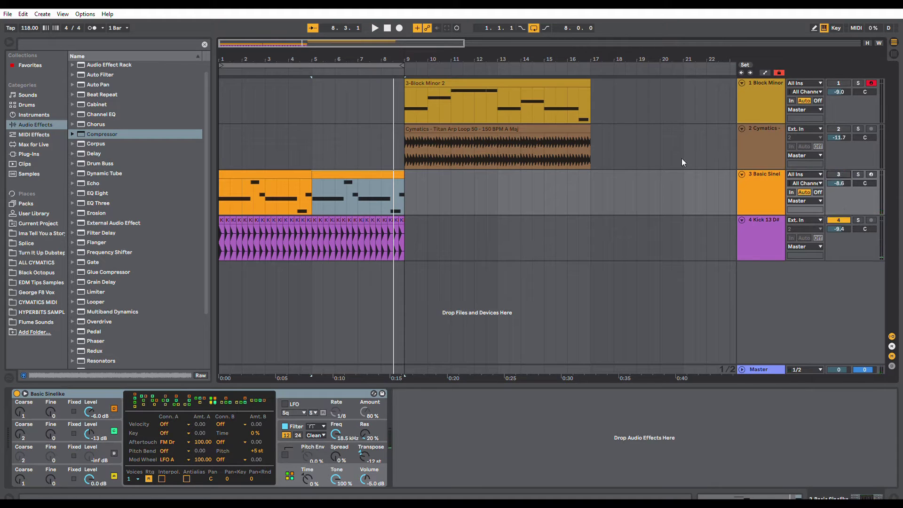
{"action": "left_click", "coordinate": [365, 58]}
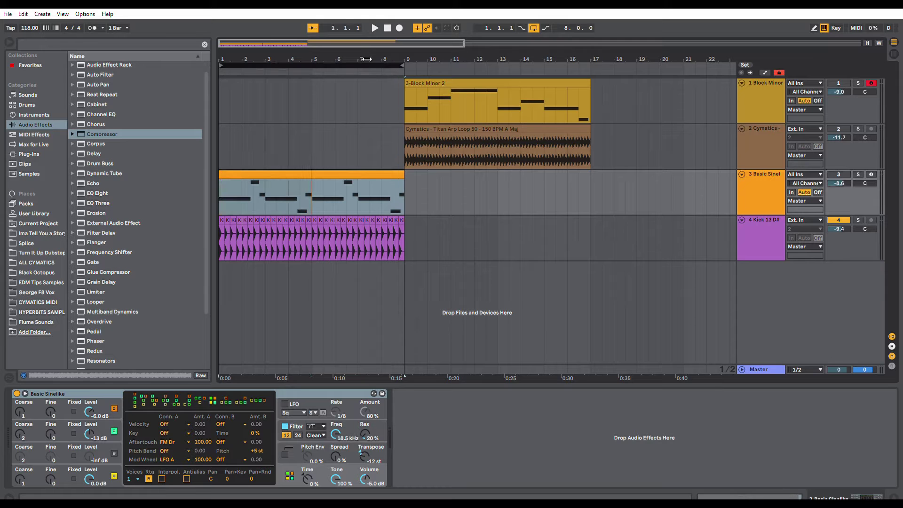
{"action": "key", "text": "space"}
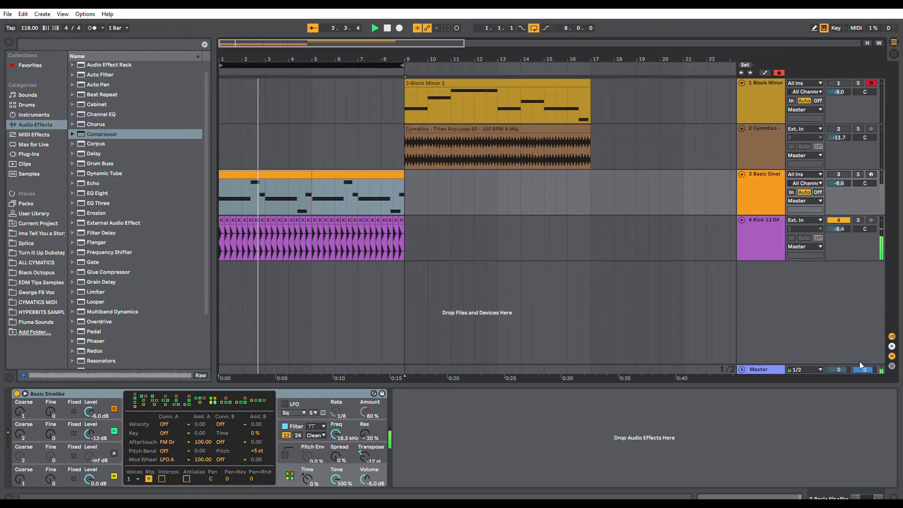
{"action": "left_click_drag", "start_coordinate": [842, 228], "coordinate": [841, 216]}
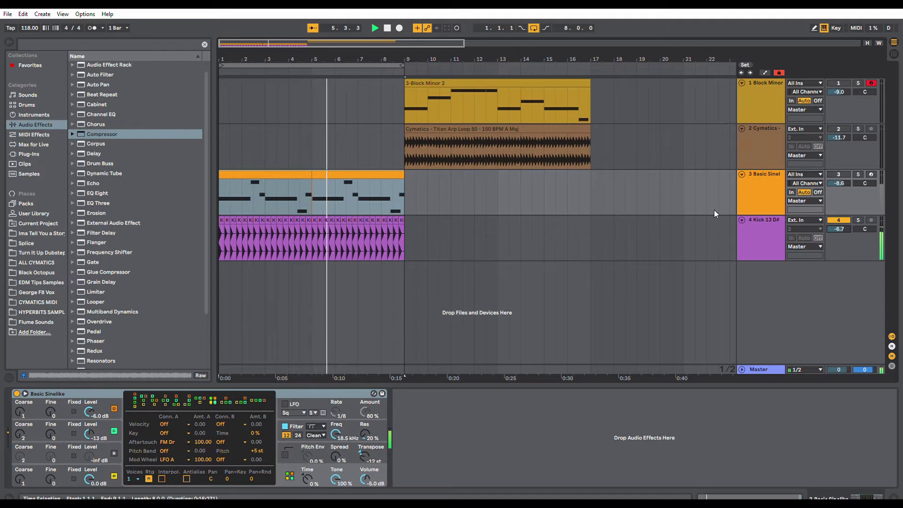
{"action": "key", "text": "space"}
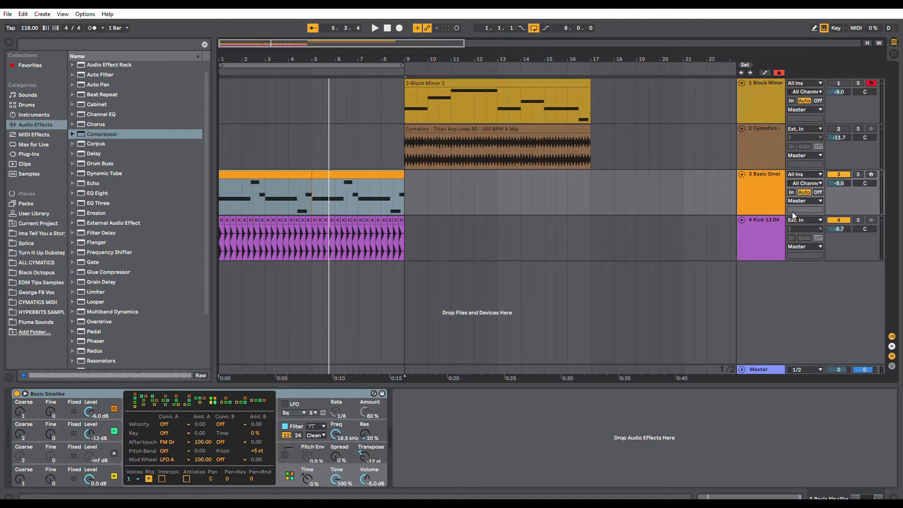
Step: Play the bass and kick together and examine the kick's frequency spectrum in the enlarged EQ Eight display
{"action": "left_click", "coordinate": [766, 177]}
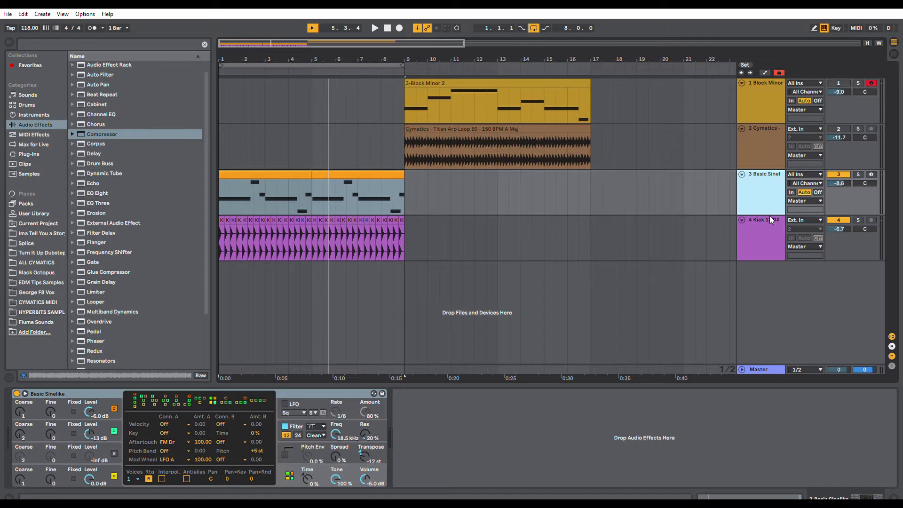
{"action": "key", "text": "space"}
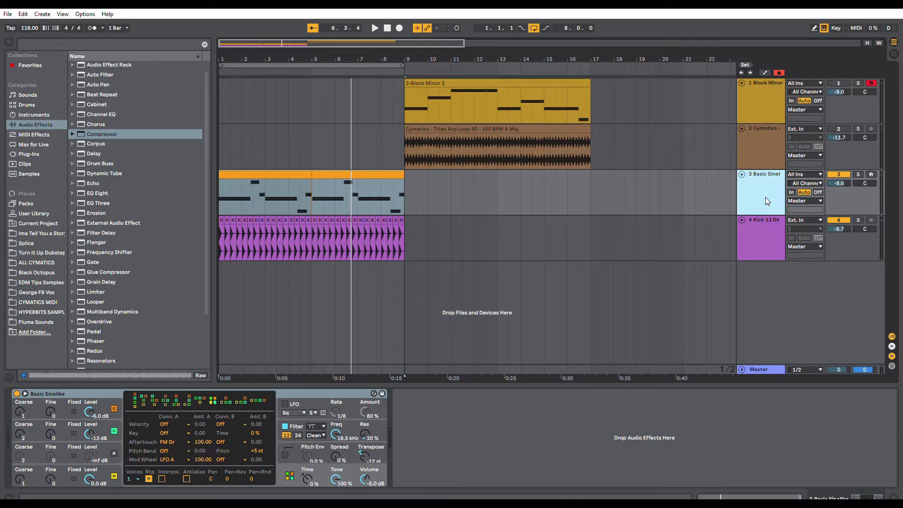
{"action": "left_click", "coordinate": [747, 228]}
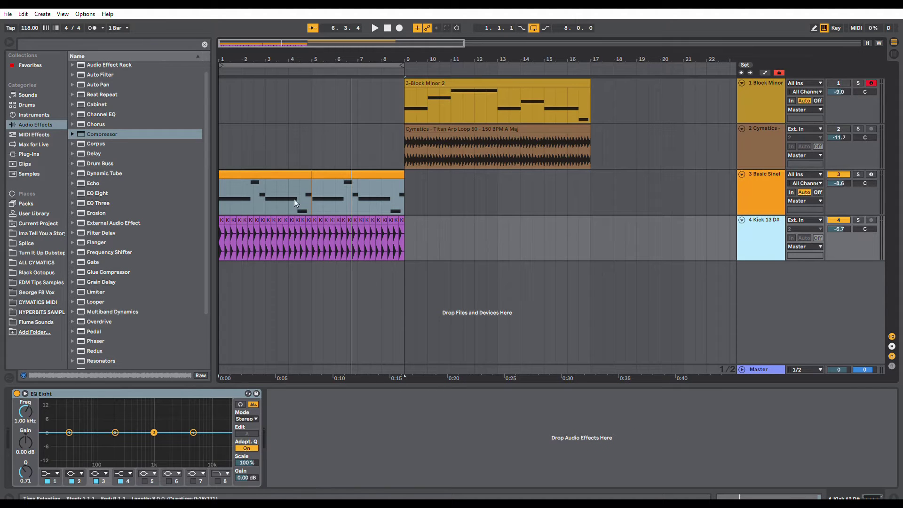
{"action": "left_click", "coordinate": [268, 174]}
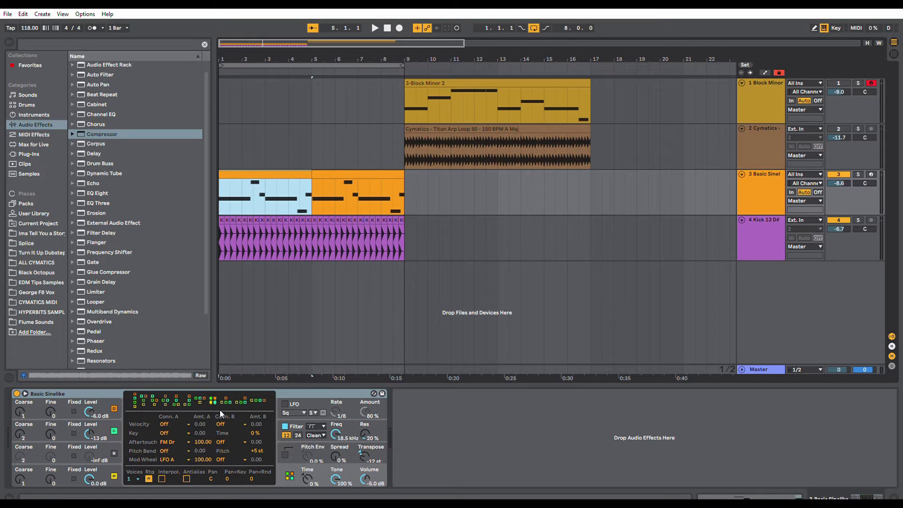
{"action": "left_click", "coordinate": [758, 231]}
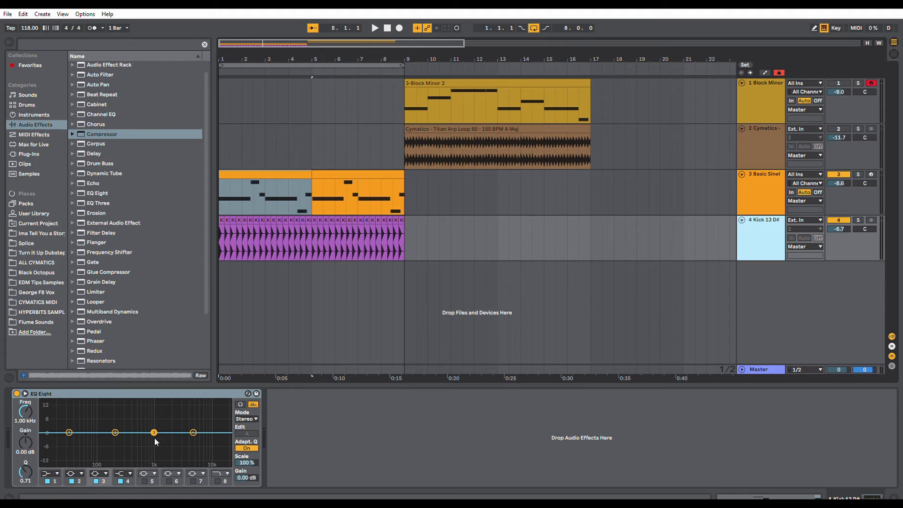
{"action": "key", "text": "space"}
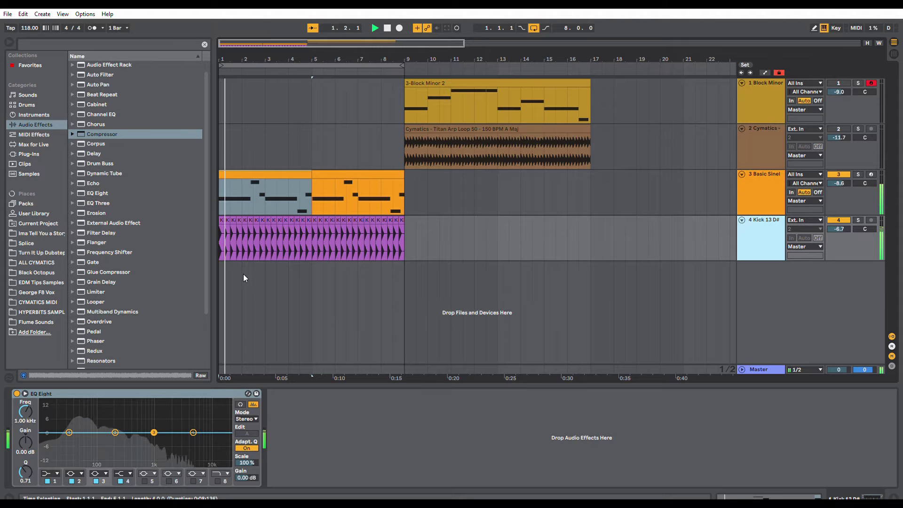
{"action": "left_click", "coordinate": [24, 393]}
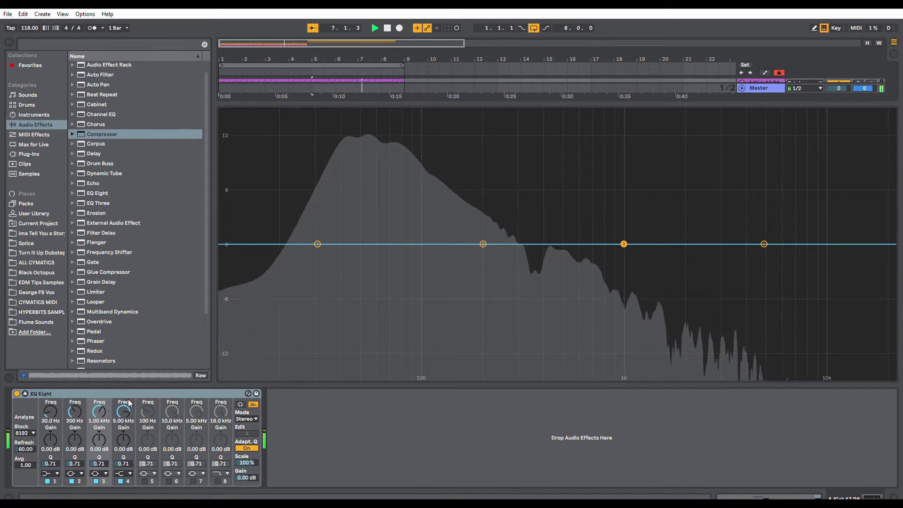
{"action": "left_click", "coordinate": [25, 393]}
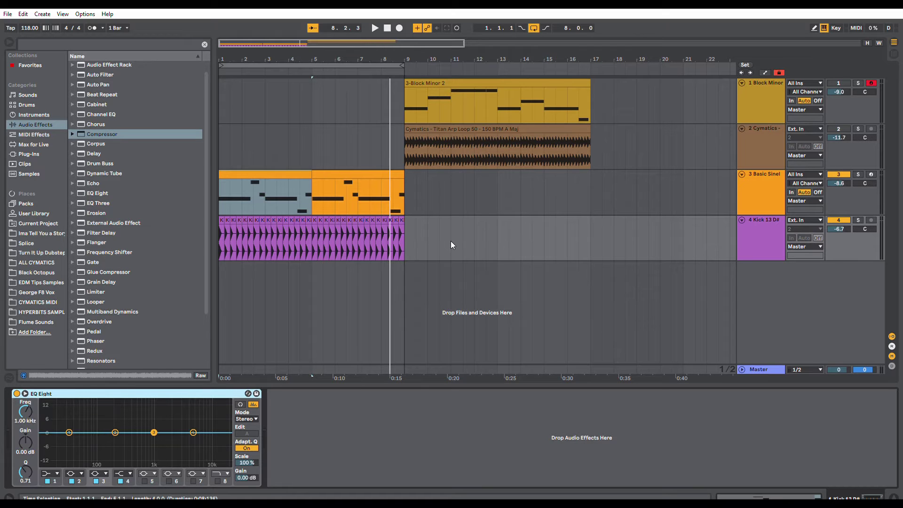
Step: Add a Compressor after the instrument on the Basic Sinelike bass track
{"action": "left_click", "coordinate": [753, 188]}
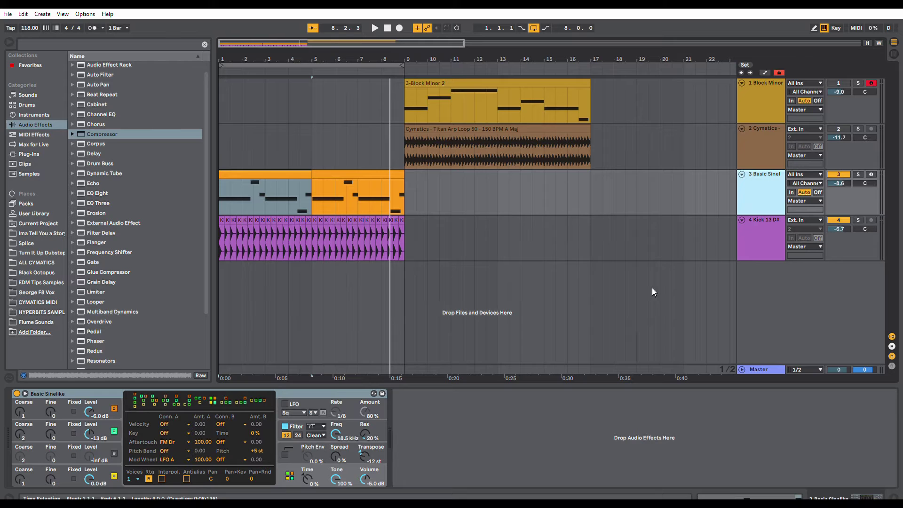
{"action": "left_click", "coordinate": [757, 219]}
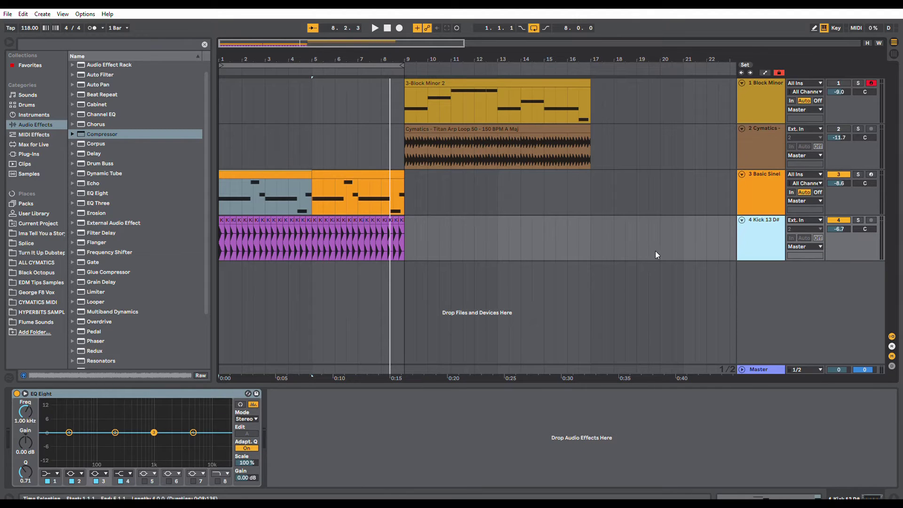
{"action": "left_click", "coordinate": [658, 194]}
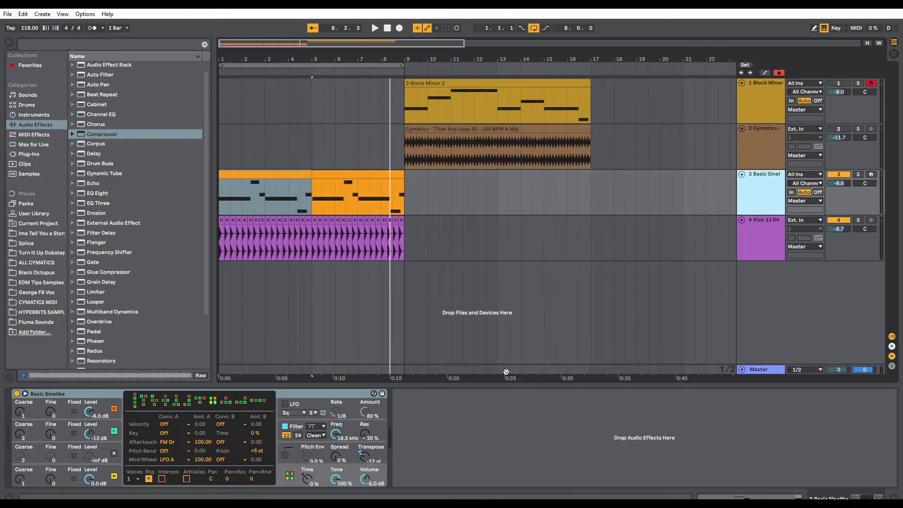
{"action": "left_click_drag", "start_coordinate": [99, 134], "coordinate": [445, 399]}
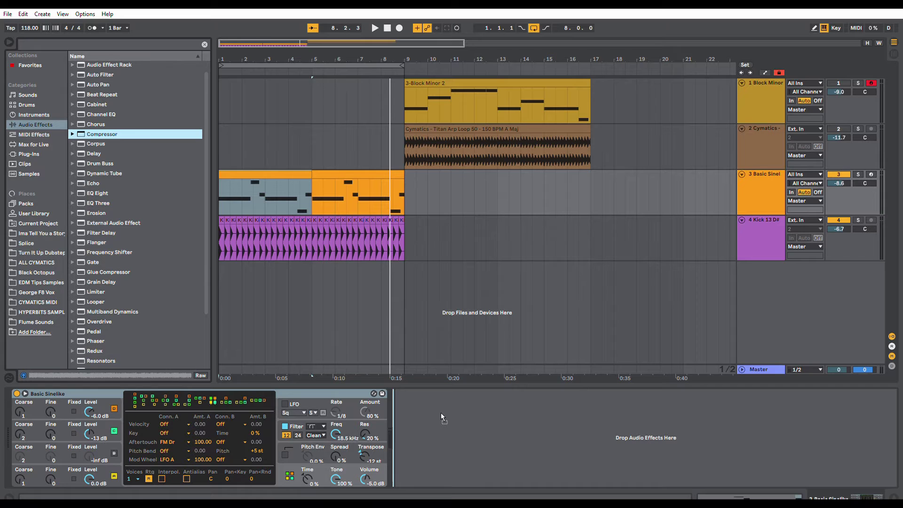
{"action": "left_click_drag", "start_coordinate": [441, 413], "coordinate": [440, 413]}
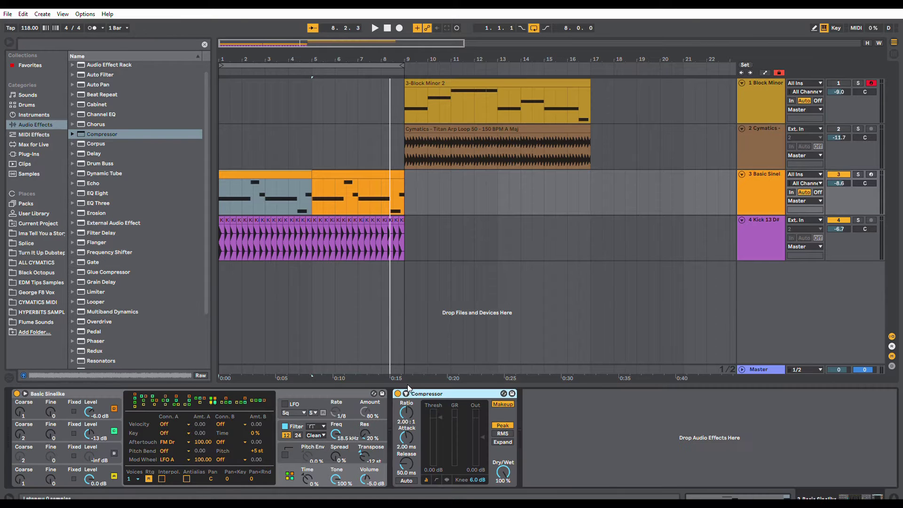
Step: Enable the Compressor's sidechain from 4-Kick 13 D#, with ratio 9.69:1, attack 3.80 ms and release 121 ms
{"action": "left_click", "coordinate": [406, 393]}
{"action": "left_click", "coordinate": [421, 400]}
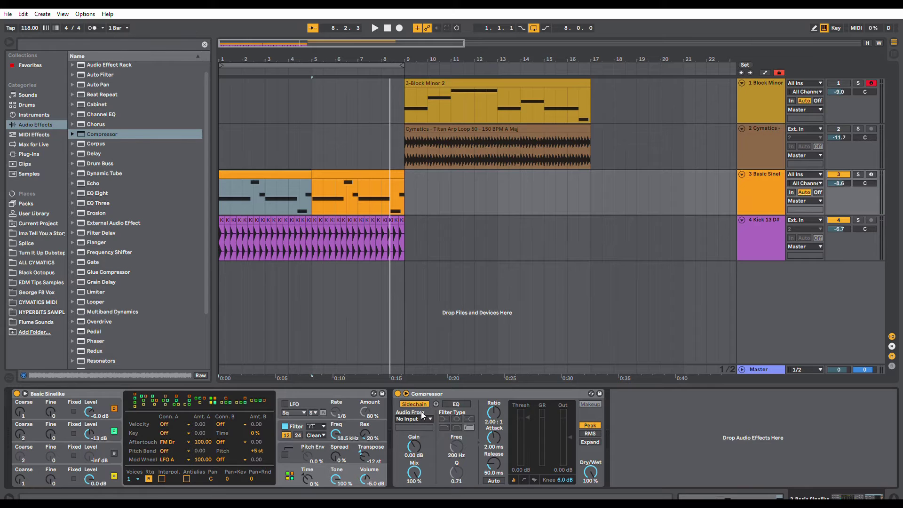
{"action": "left_click", "coordinate": [434, 439]}
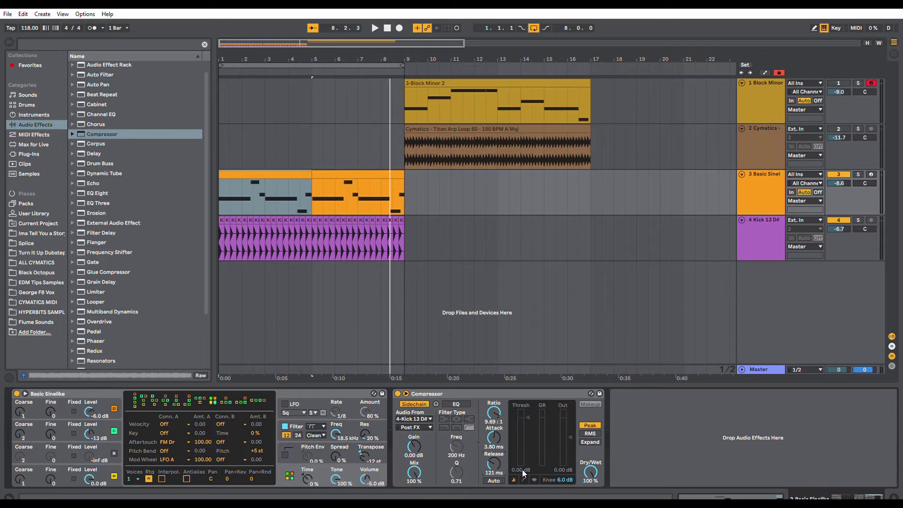
Step: Show the Compressor's transfer curve, set the knee to 2.7 dB, and lower the threshold to -44.1 dB while playing with the kick muted
{"action": "left_click", "coordinate": [524, 479]}
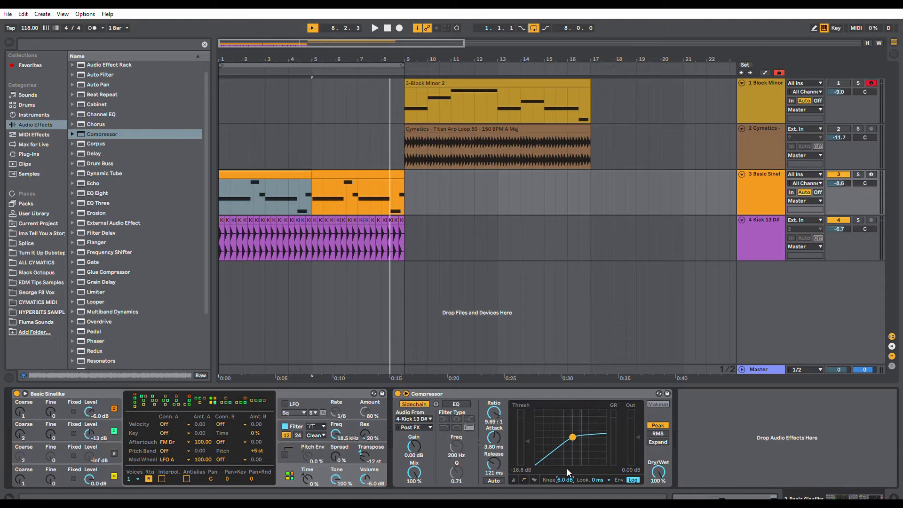
{"action": "left_click_drag", "start_coordinate": [562, 479], "coordinate": [562, 495]}
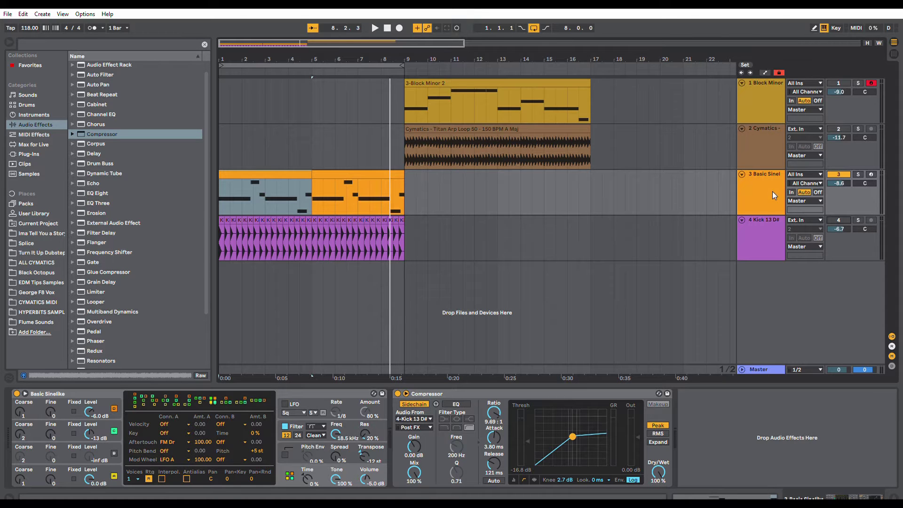
{"action": "key", "text": "space"}
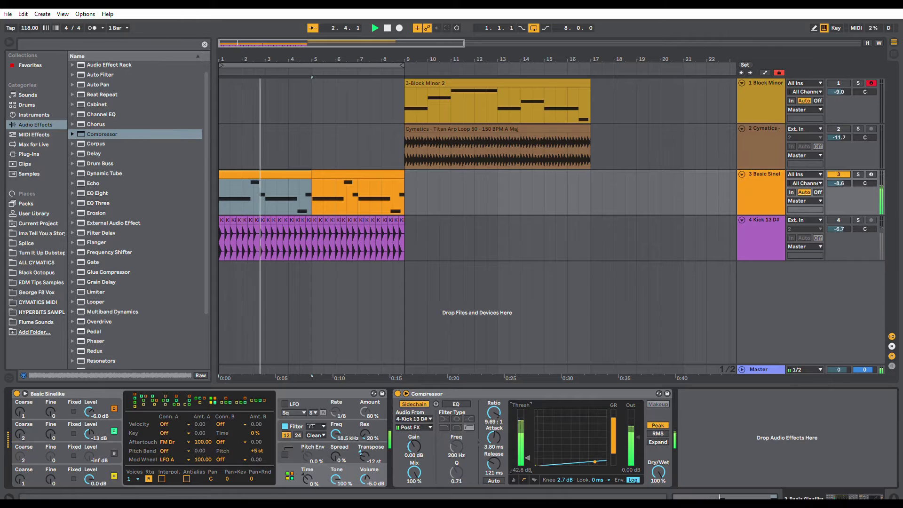
{"action": "left_click_drag", "start_coordinate": [527, 457], "coordinate": [494, 461]}
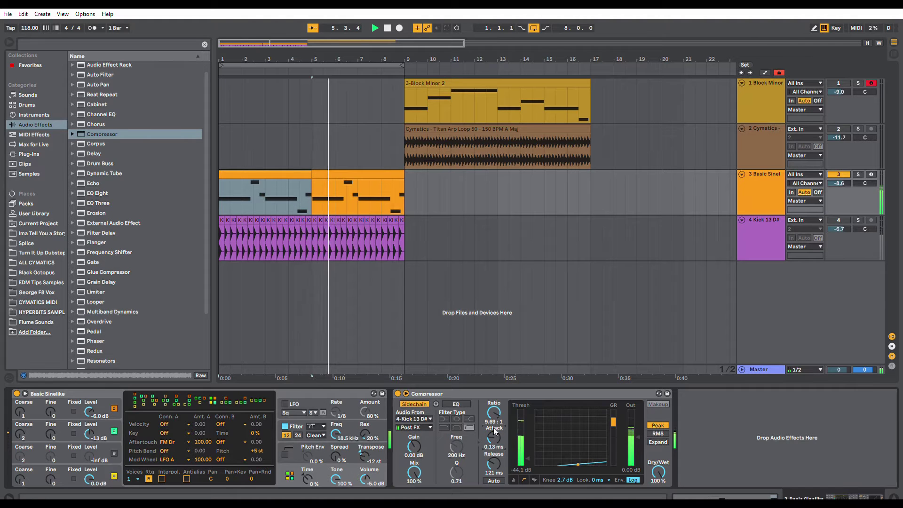
Step: Set the Compressor's attack to 4.99 ms and its lookahead to 1 ms
{"action": "left_click_drag", "start_coordinate": [493, 427], "coordinate": [493, 407]}
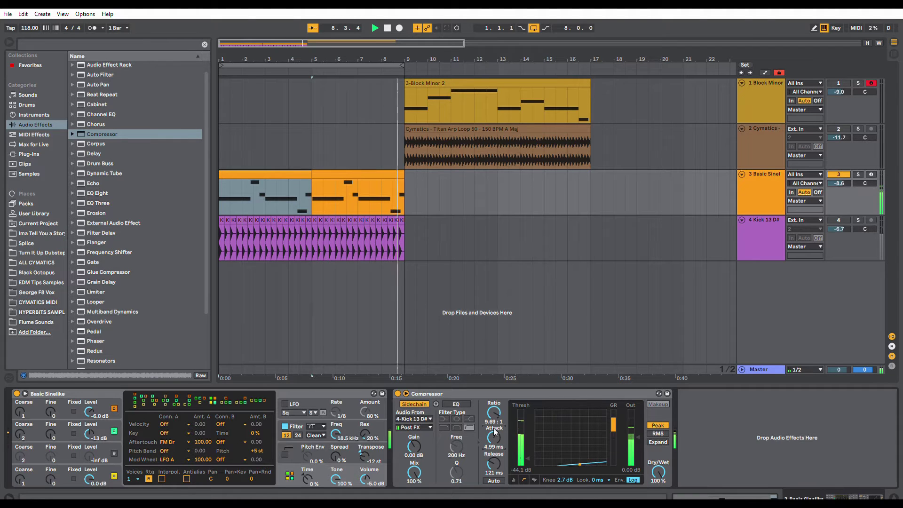
{"action": "left_click", "coordinate": [599, 479]}
{"action": "left_click", "coordinate": [597, 454]}
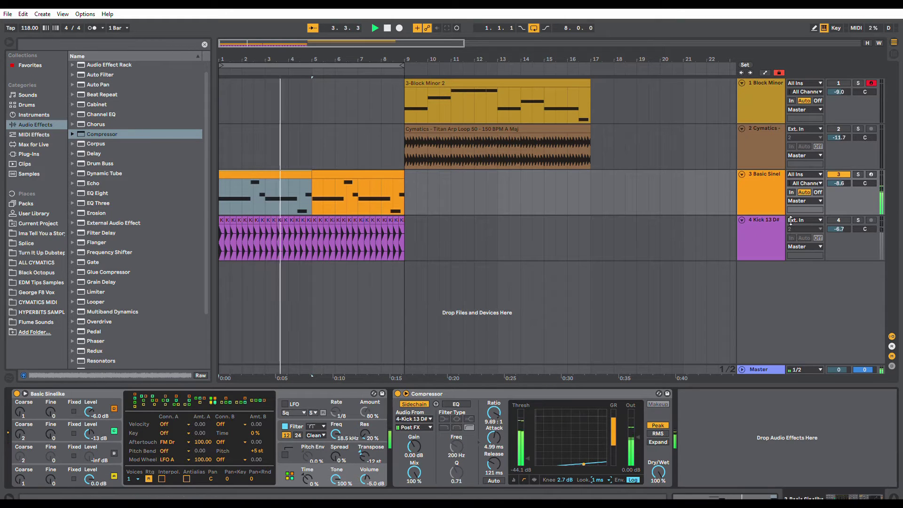
Step: Unmute the kick and fine-tune the bass Compressor against it, setting the threshold to -37.6 dB and the release to 58.2 ms
{"action": "left_click", "coordinate": [838, 220]}
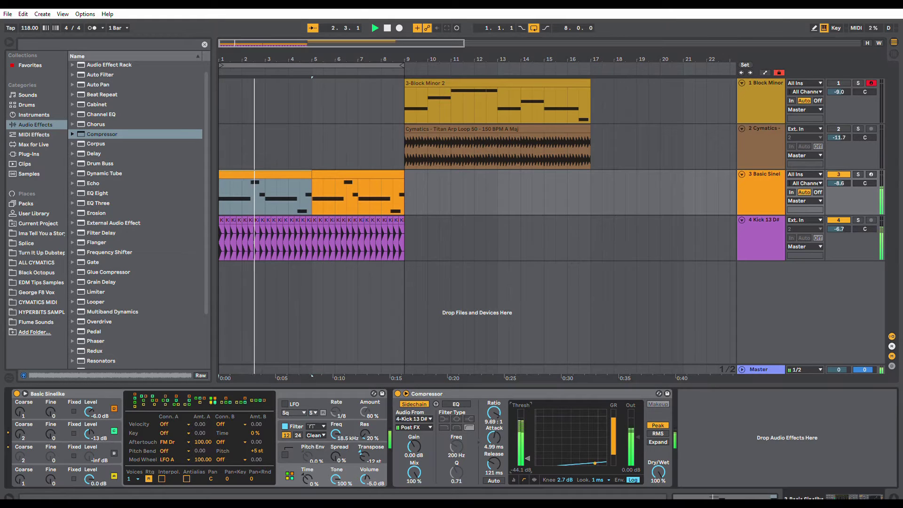
{"action": "left_click_drag", "start_coordinate": [528, 458], "coordinate": [500, 461]}
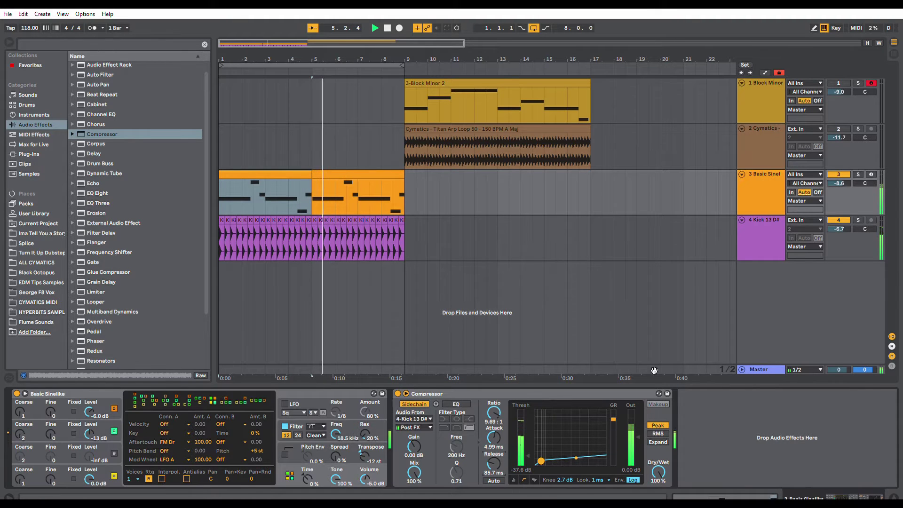
{"action": "mouse_move", "coordinate": [495, 462]}
{"action": "left_mouse_down"}
{"action": "mouse_move", "coordinate": [495, 472]}
{"action": "mouse_move", "coordinate": [492, 459]}
{"action": "left_mouse_up"}
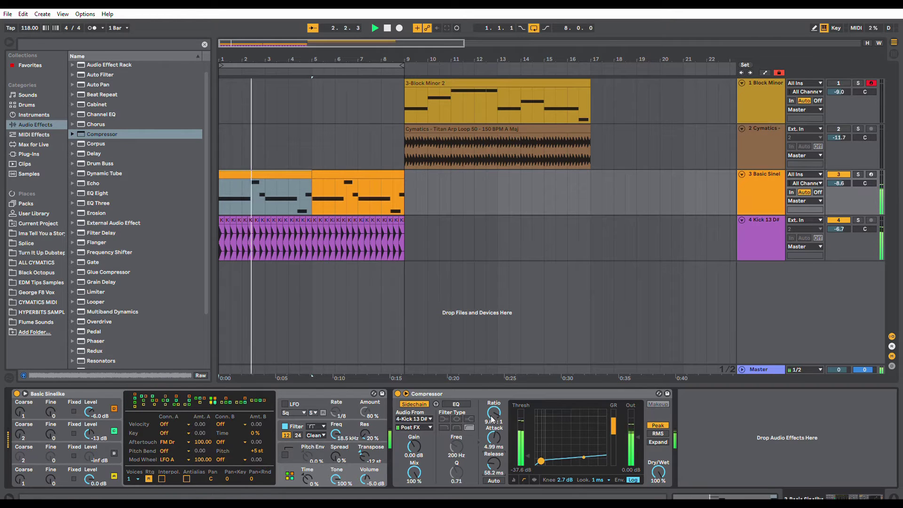
{"action": "key", "text": "space"}
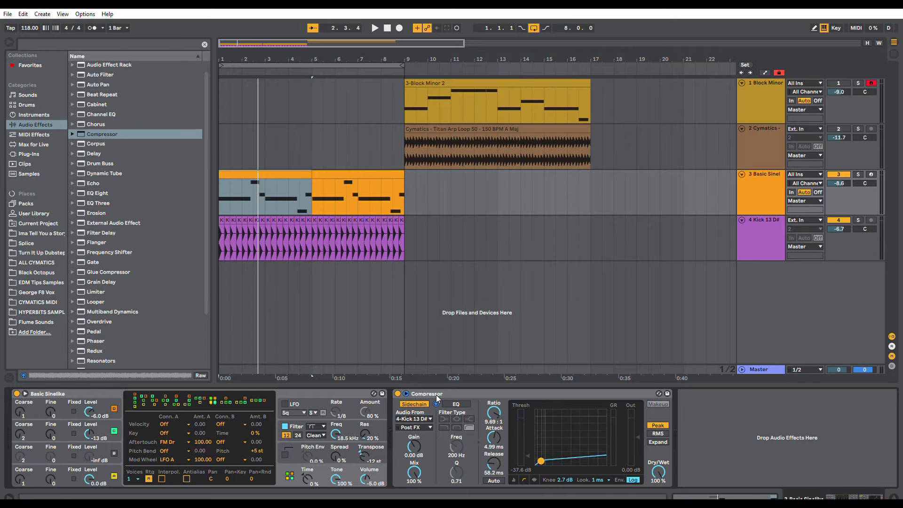
Step: Play the sidechained bass together with the kick, with the Basic Sinelike track selected
{"action": "key", "text": "space"}
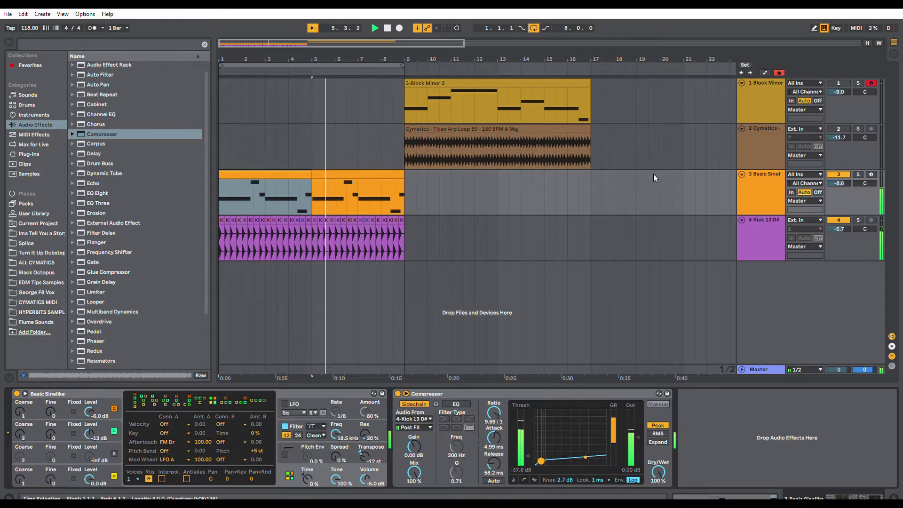
{"action": "left_click", "coordinate": [751, 178]}
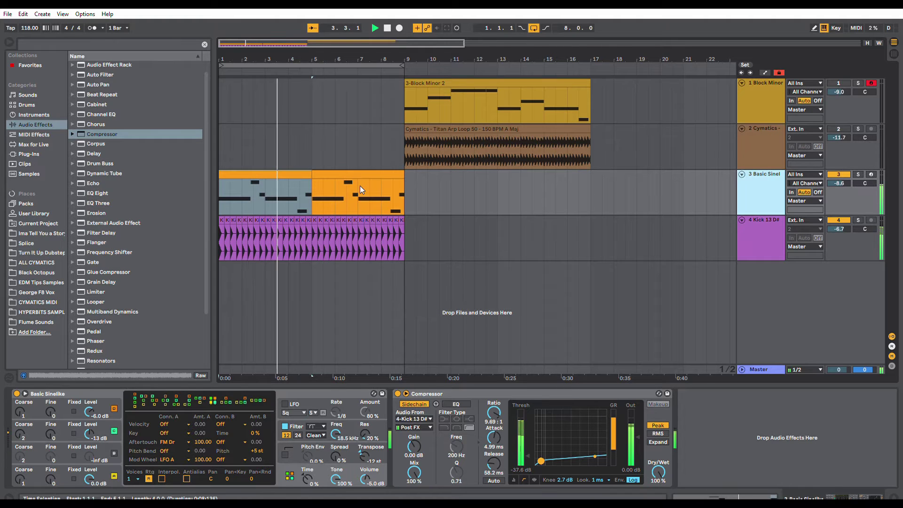
Step: Enable the bass Compressor's sidechain EQ as a low-pass filter at 93.3 Hz while monitoring the sidechain signal
{"action": "left_click", "coordinate": [459, 395]}
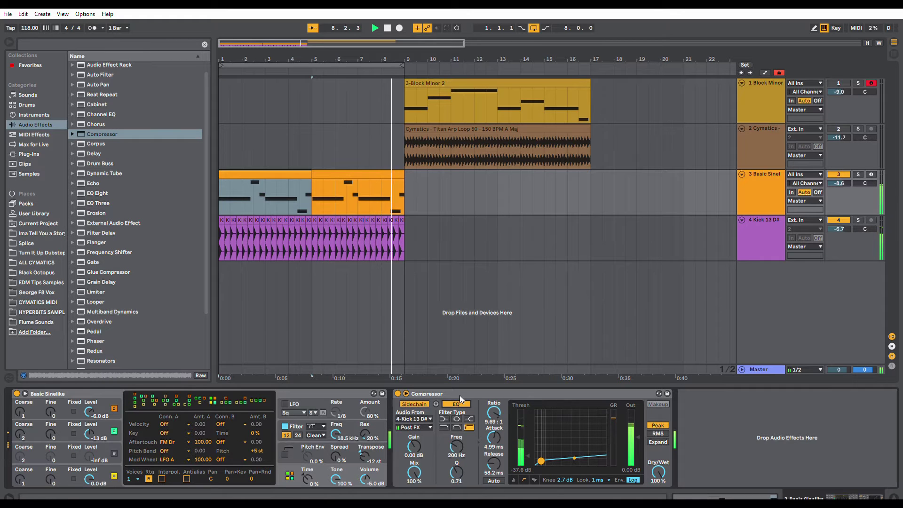
{"action": "left_click", "coordinate": [446, 426]}
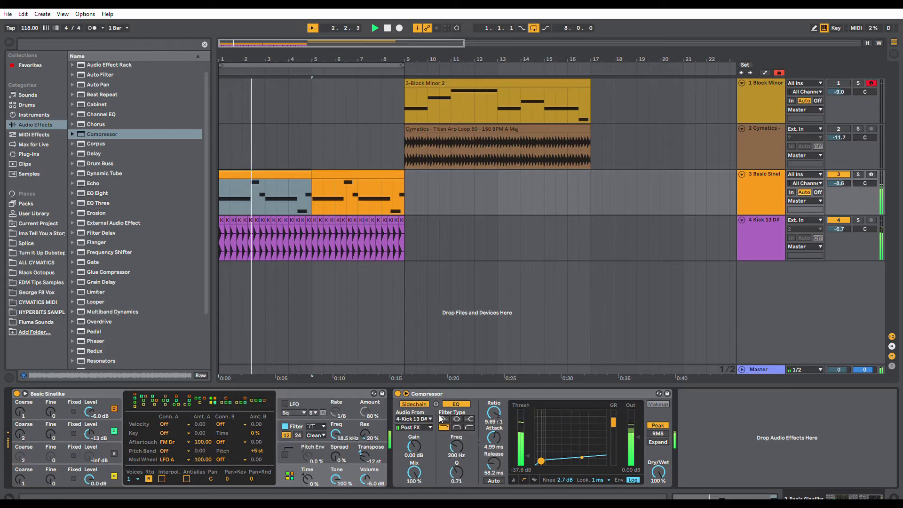
{"action": "left_click_drag", "start_coordinate": [452, 436], "coordinate": [452, 454]}
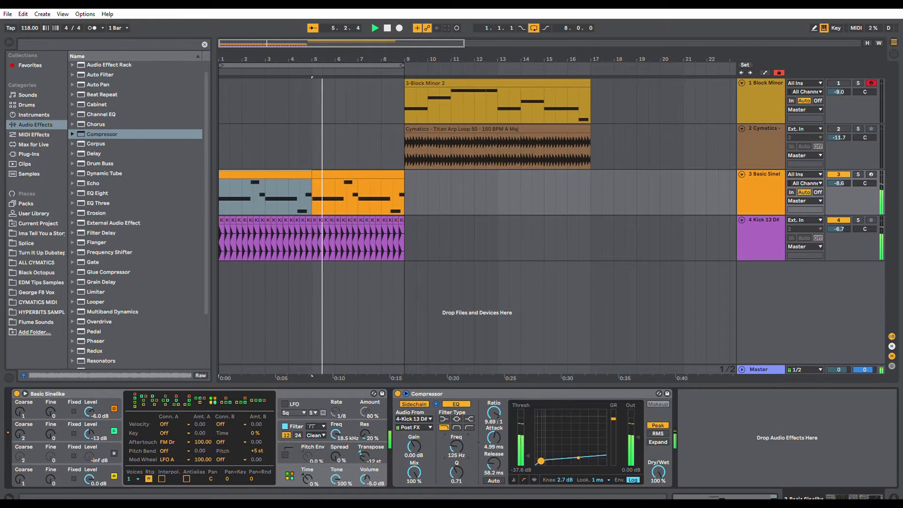
{"action": "left_click_drag", "start_coordinate": [455, 445], "coordinate": [456, 448]}
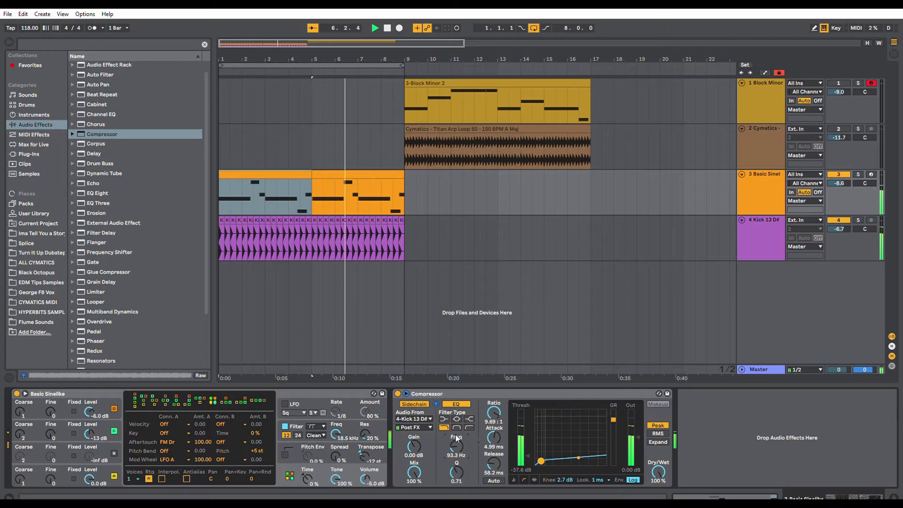
Step: Stop monitoring the Compressor's sidechain signal, stop playback, and turn off its sidechain EQ
{"action": "left_click", "coordinate": [436, 403]}
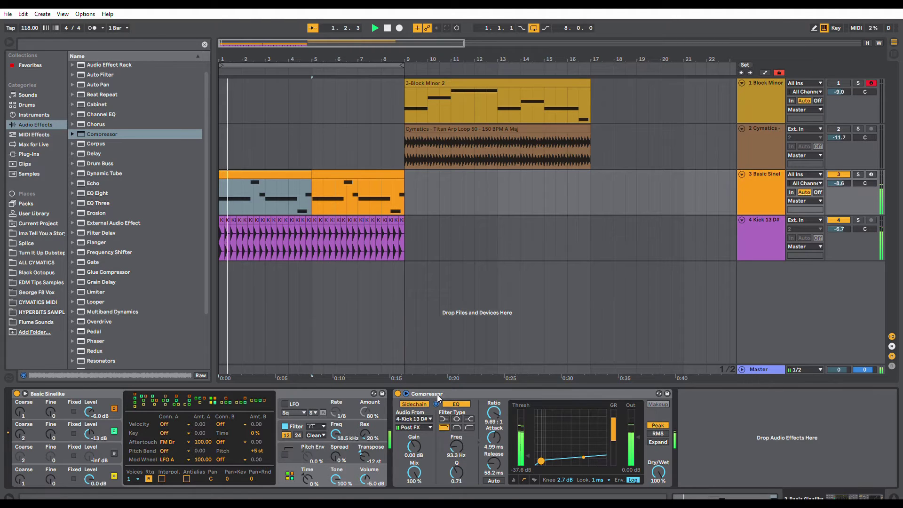
{"action": "left_click", "coordinate": [455, 404]}
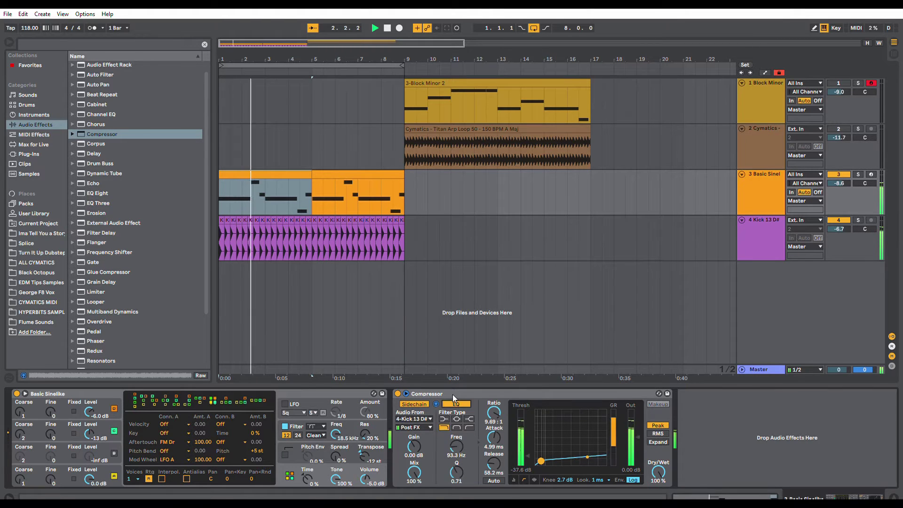
{"action": "left_click", "coordinate": [455, 404]}
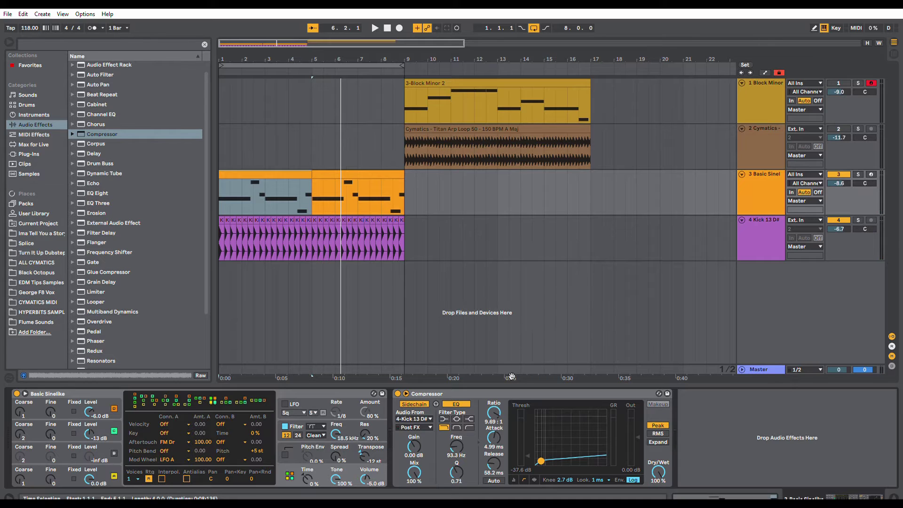
{"action": "left_click", "coordinate": [475, 386]}
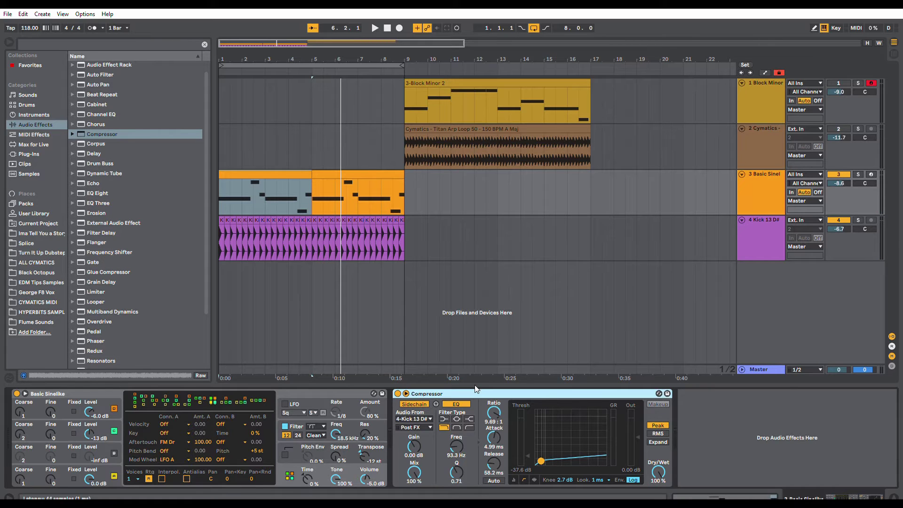
{"action": "left_click", "coordinate": [456, 402]}
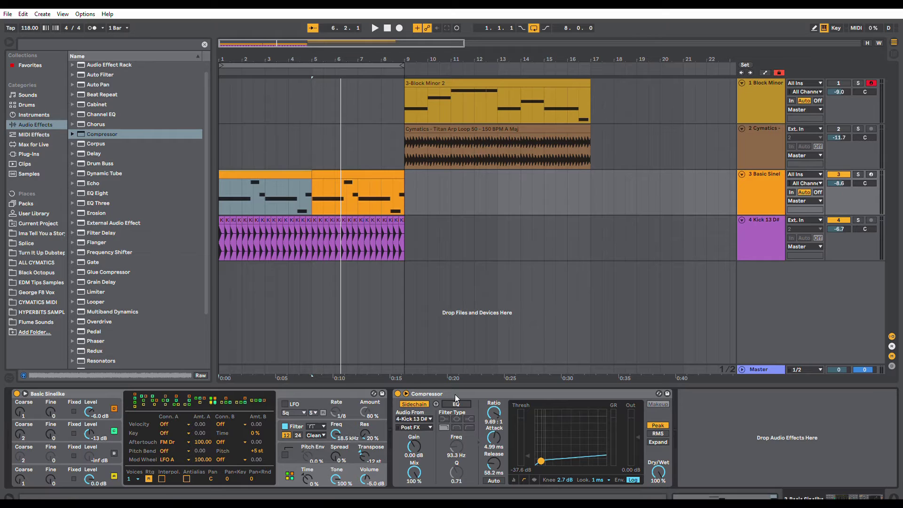
Step: Add an audio track named SIDECHAIN and place it above the Block Minor track
{"action": "left_click", "coordinate": [761, 92]}
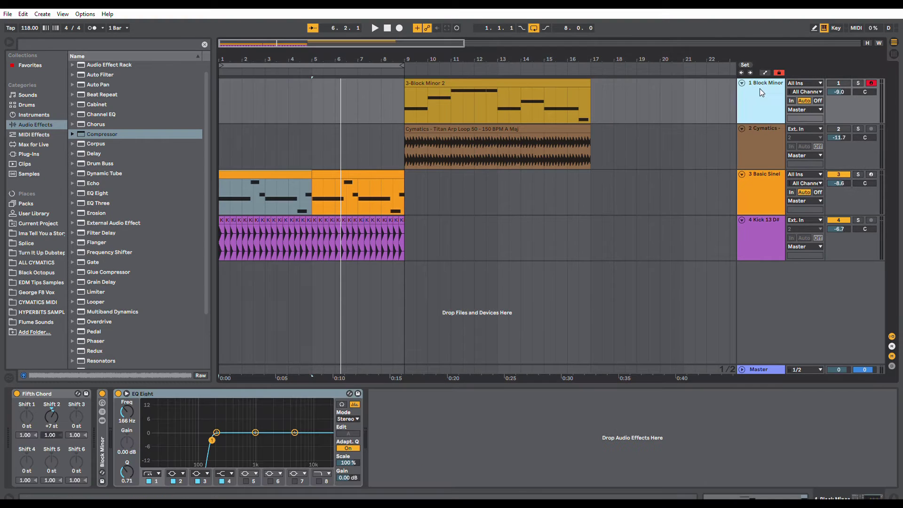
{"action": "key", "text": "ctrl+t"}
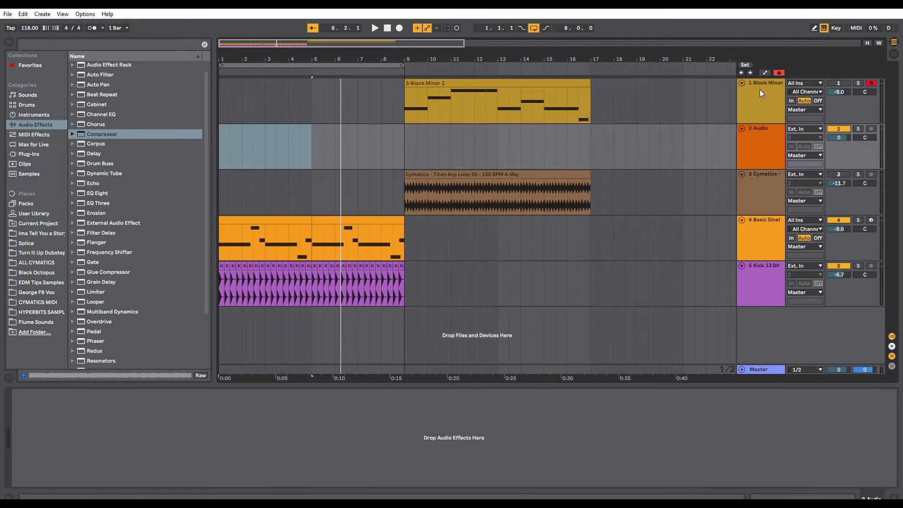
{"action": "left_click_drag", "start_coordinate": [760, 88], "coordinate": [755, 76]}
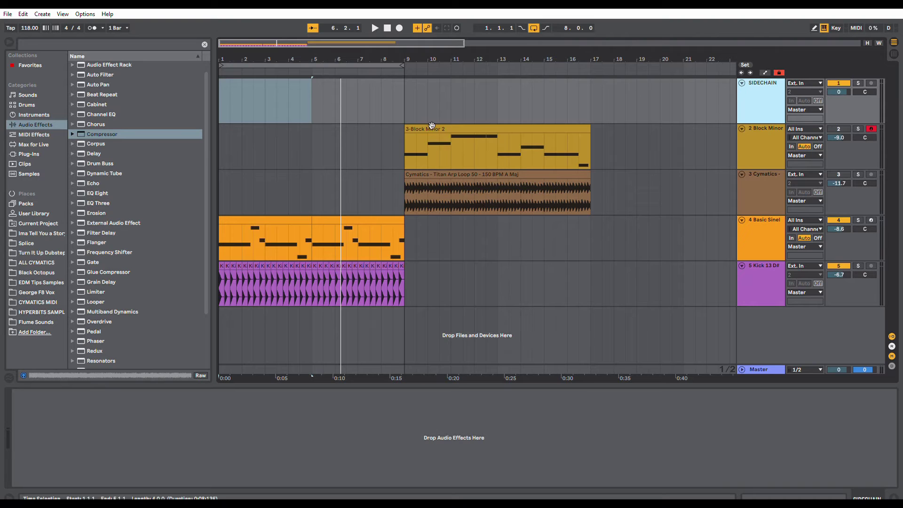
Step: Copy all kick clips from the Kick track onto the SIDECHAIN track, and move that track below Block Minor
{"action": "left_click", "coordinate": [406, 262]}
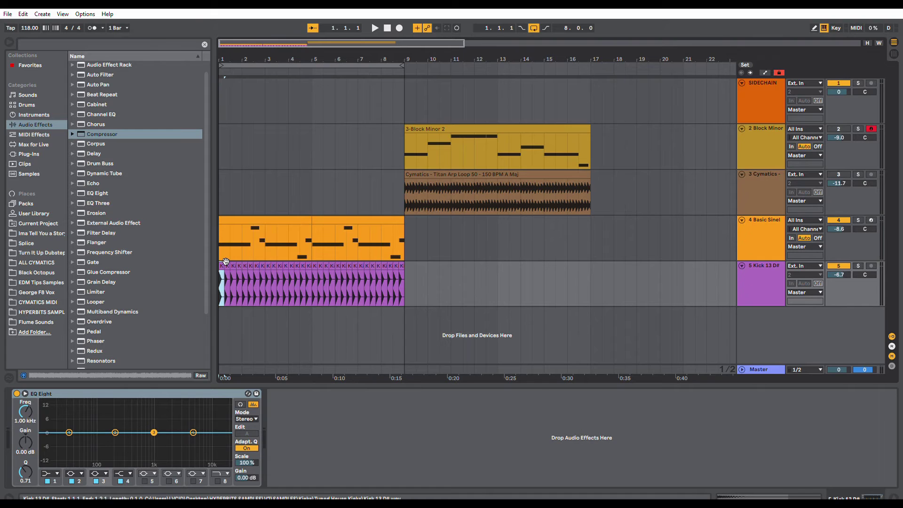
{"action": "left_click", "coordinate": [404, 262], "text": "shift"}
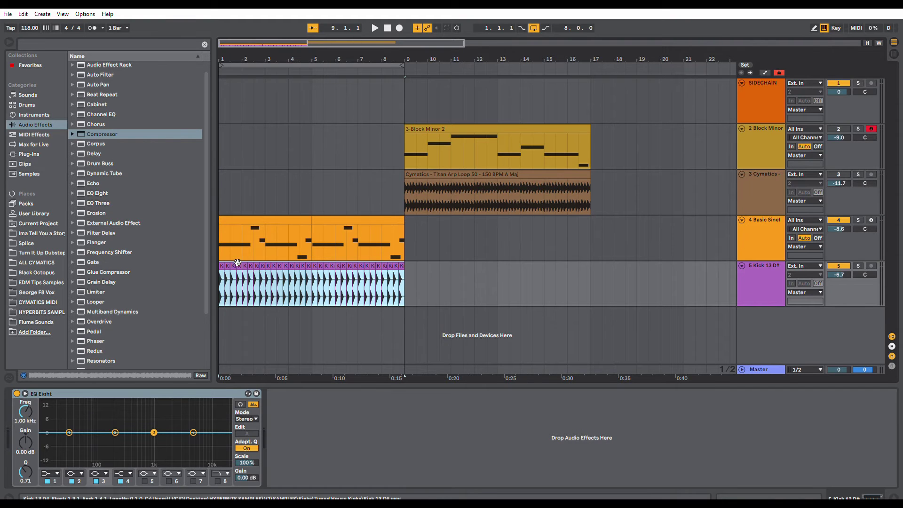
{"action": "left_click_drag", "start_coordinate": [236, 258], "coordinate": [231, 93]}
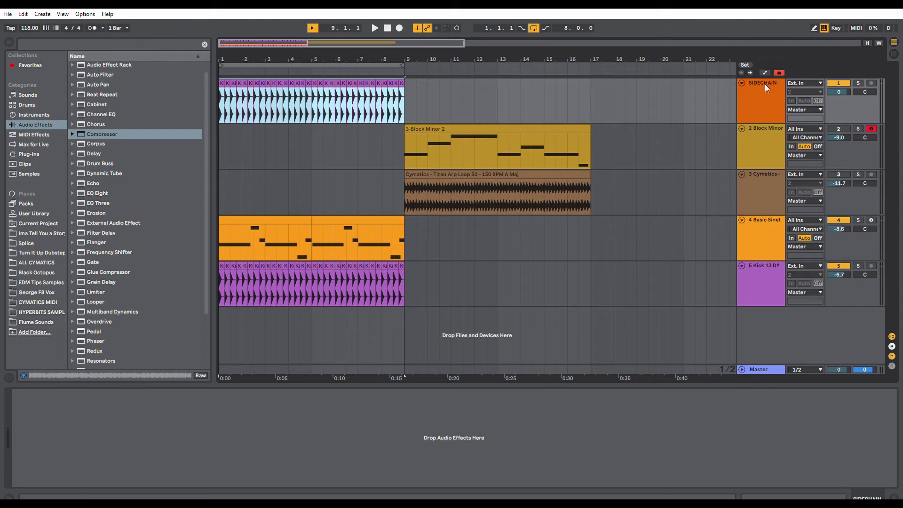
{"action": "left_click_drag", "start_coordinate": [765, 84], "coordinate": [767, 146]}
Step: Play the copied kicks on the SIDECHAIN track in solo, then stop playback and unsolo the track
{"action": "left_click", "coordinate": [857, 125]}
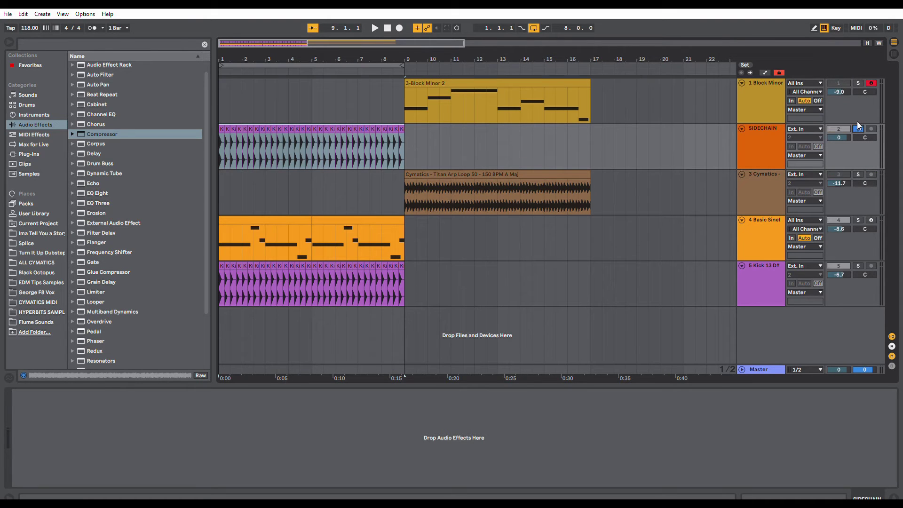
{"action": "key", "text": "space"}
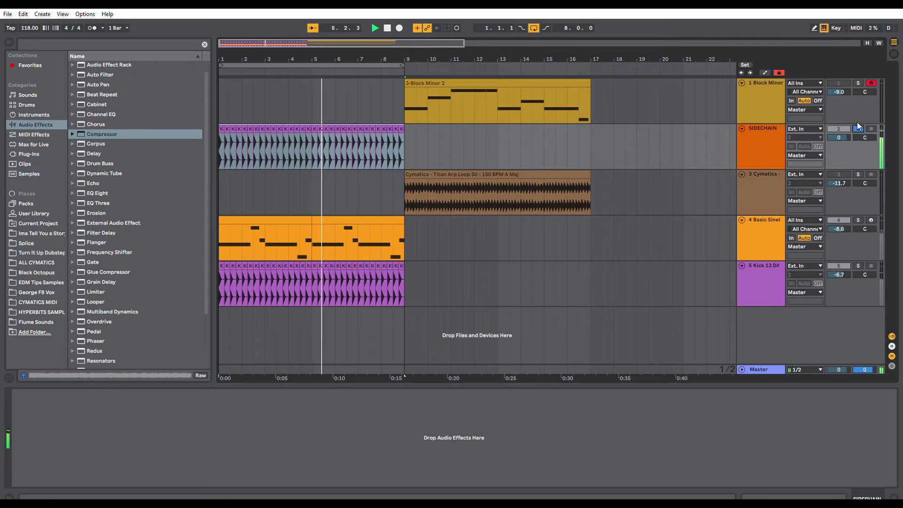
{"action": "left_click", "coordinate": [858, 128]}
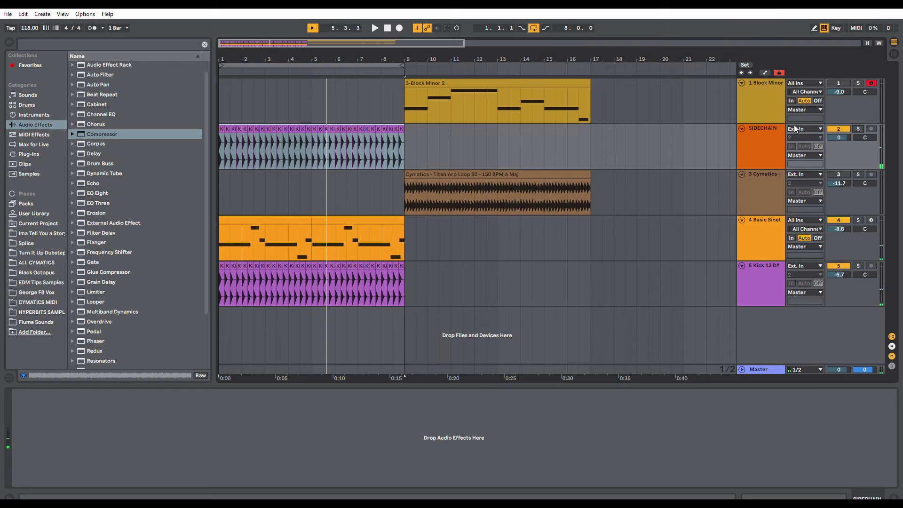
Step: Add a Gate to the SIDECHAIN track and solo it, setting return to 0.00 dB, hold to 1.00 ms, release to 18.8 ms and floor to -inf dB
{"action": "left_click_drag", "start_coordinate": [96, 262], "coordinate": [101, 433]}
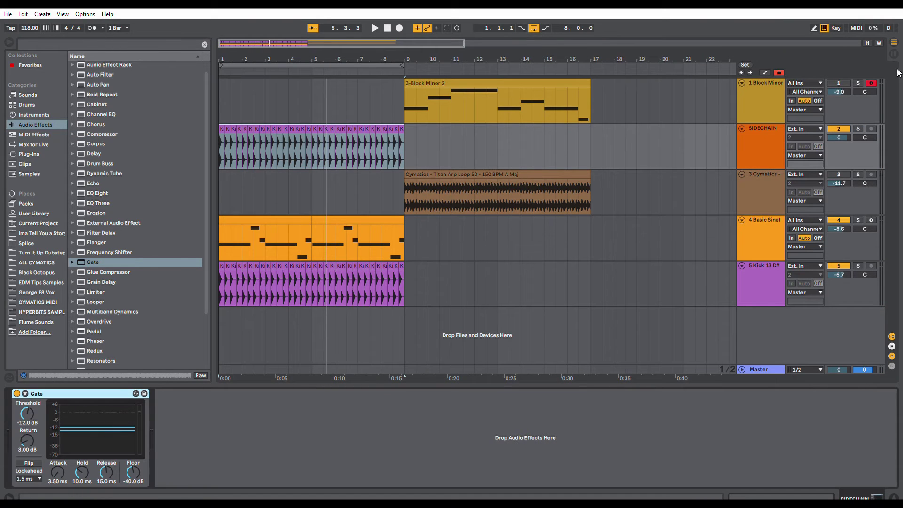
{"action": "left_click", "coordinate": [858, 128]}
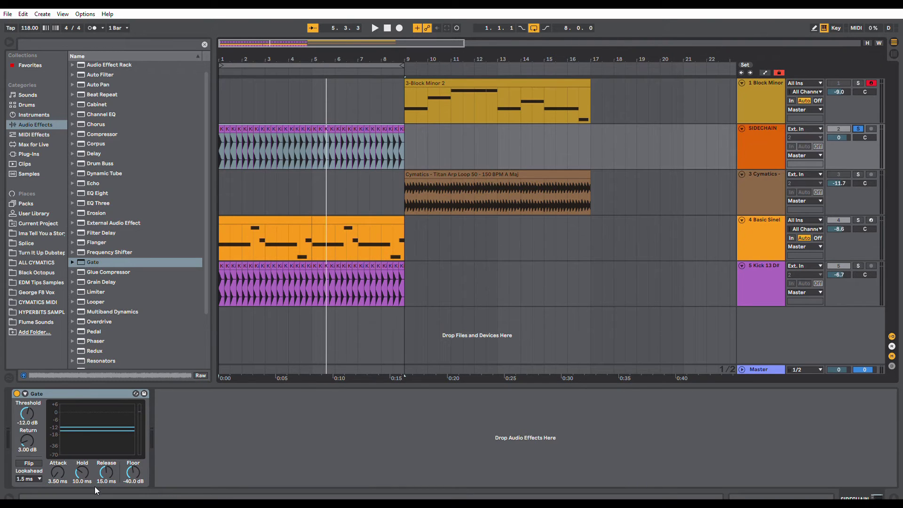
{"action": "left_click_drag", "start_coordinate": [34, 431], "coordinate": [71, 470]}
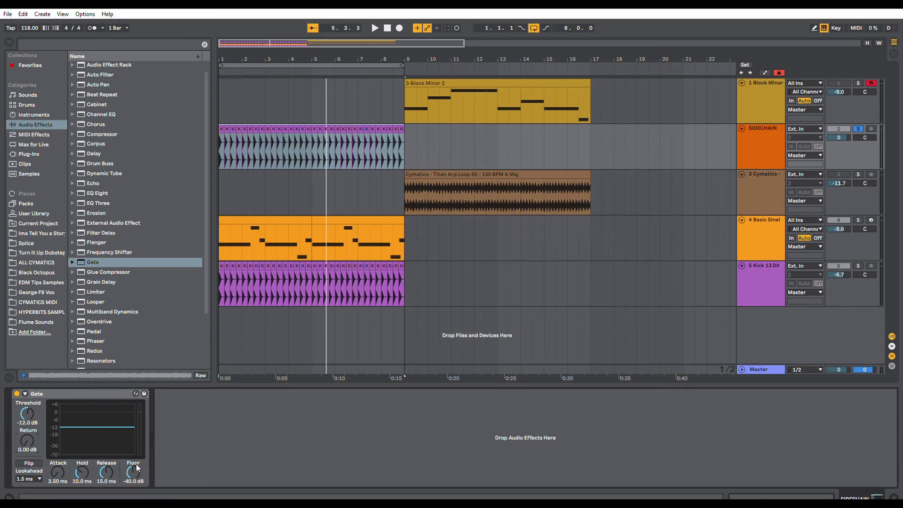
{"action": "left_click_drag", "start_coordinate": [132, 465], "coordinate": [132, 489]}
Step: While playing the soloed SIDECHAIN track, set the Gate's threshold to -6.06 dB and its release to 12.5 ms
{"action": "key", "text": "space"}
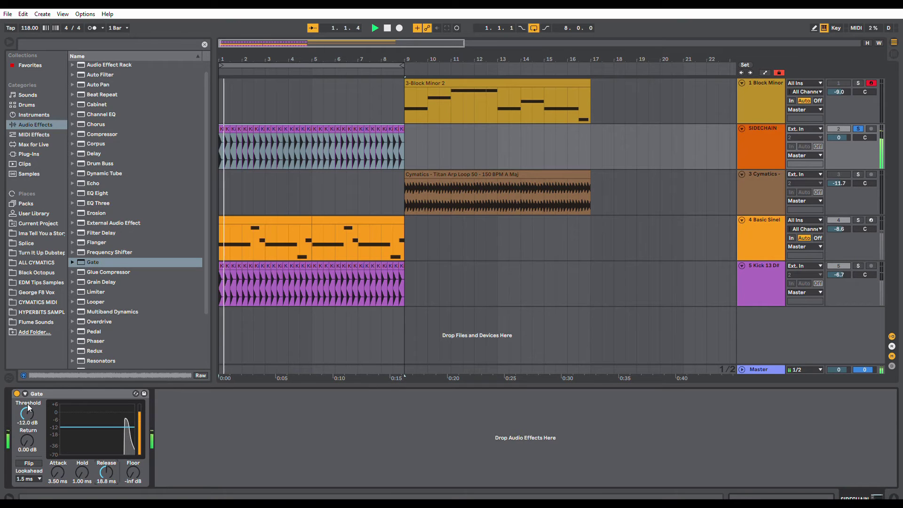
{"action": "left_click_drag", "start_coordinate": [28, 403], "coordinate": [27, 385]}
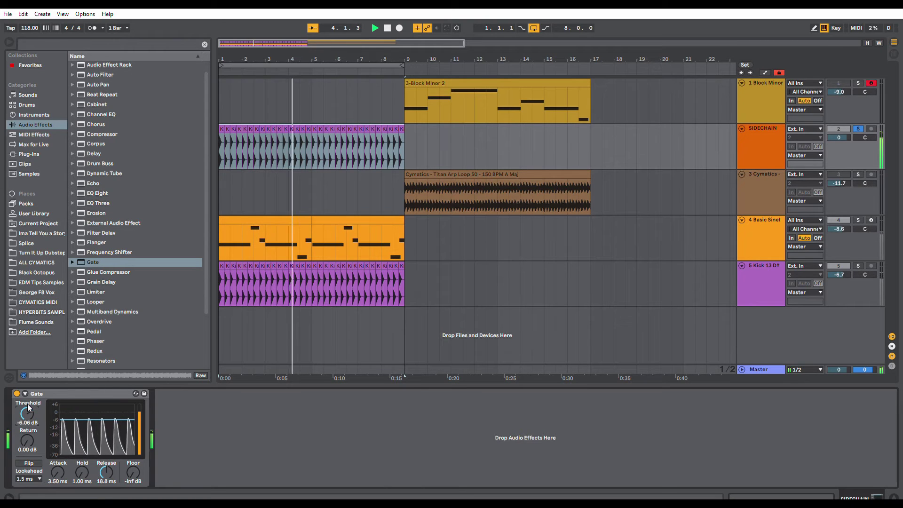
{"action": "left_click_drag", "start_coordinate": [106, 469], "coordinate": [104, 465]}
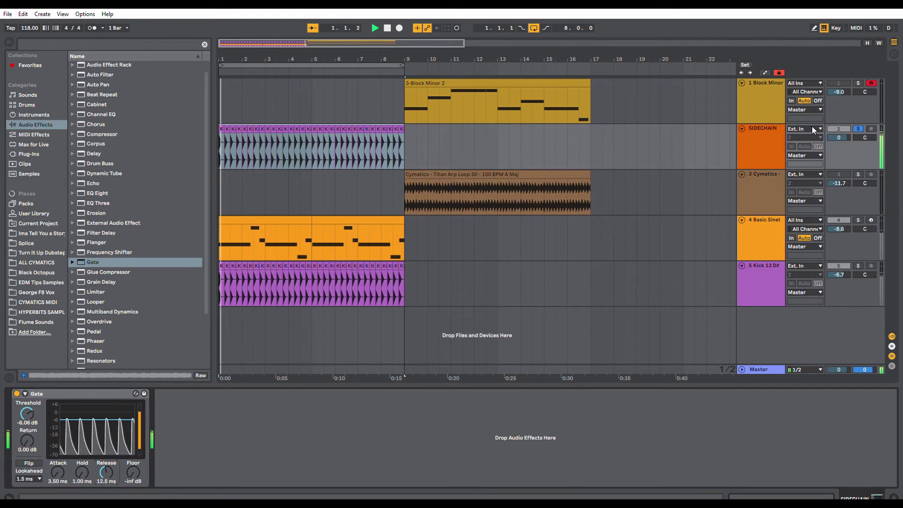
Step: Unsolo the SIDECHAIN track and mute it so that only the bass and original kick are heard
{"action": "left_click", "coordinate": [857, 128]}
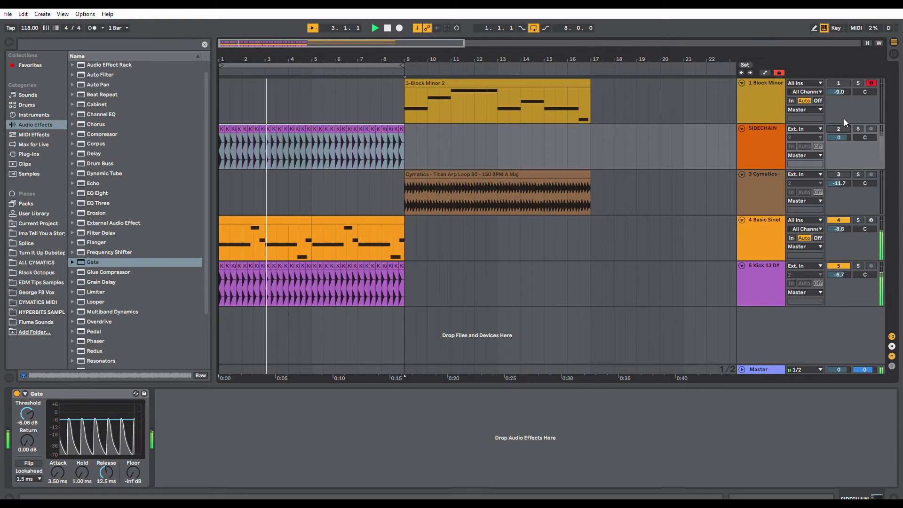
{"action": "left_click", "coordinate": [760, 129]}
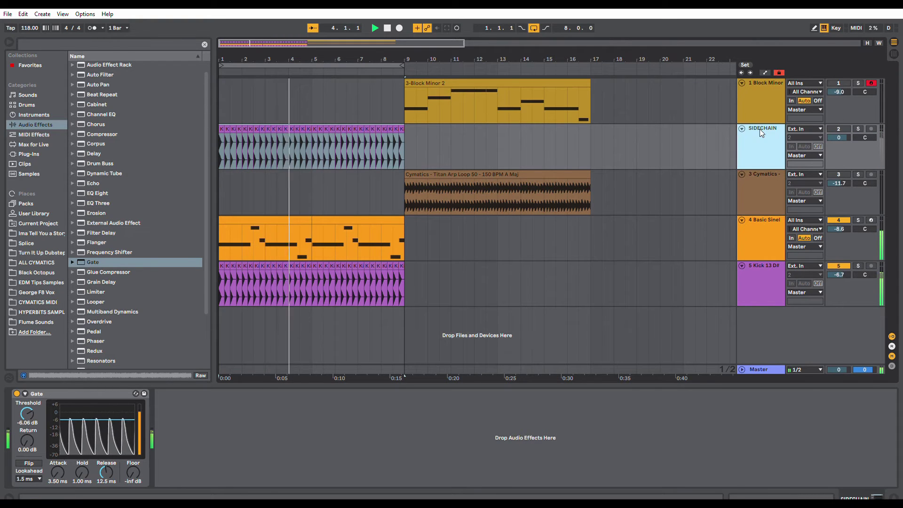
{"action": "left_click", "coordinate": [747, 267]}
Step: Bypass the Compressor on the Basic Sinelike track during playback, view the SIDECHAIN track's Gate, and switch the Compressor back on
{"action": "left_click", "coordinate": [747, 228]}
{"action": "left_click", "coordinate": [396, 394]}
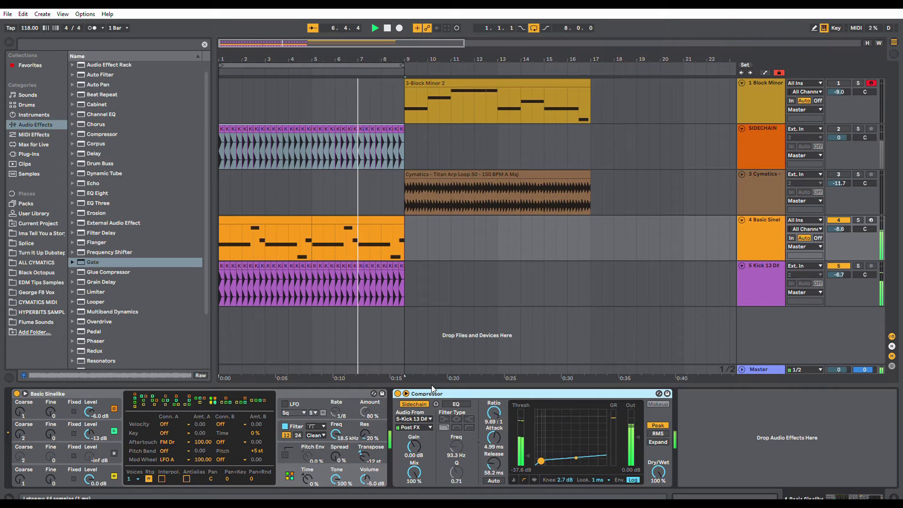
{"action": "left_click", "coordinate": [398, 394]}
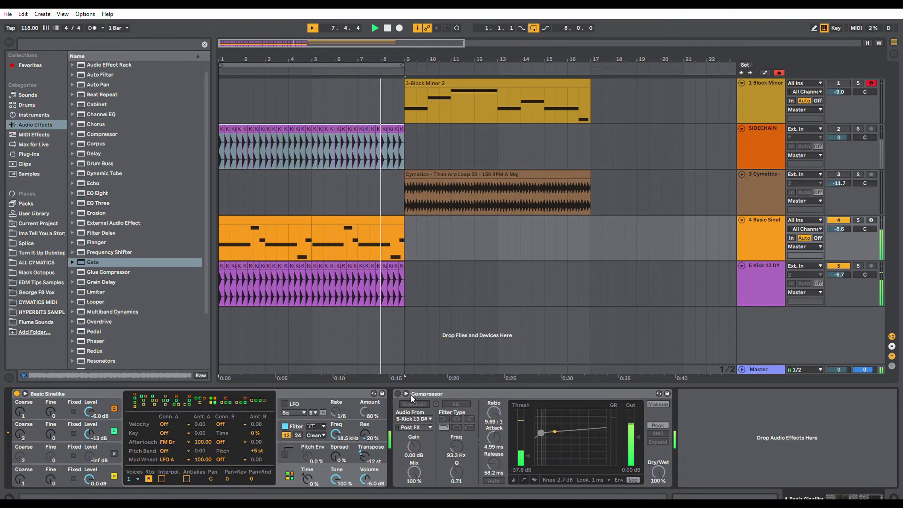
{"action": "left_click", "coordinate": [774, 129]}
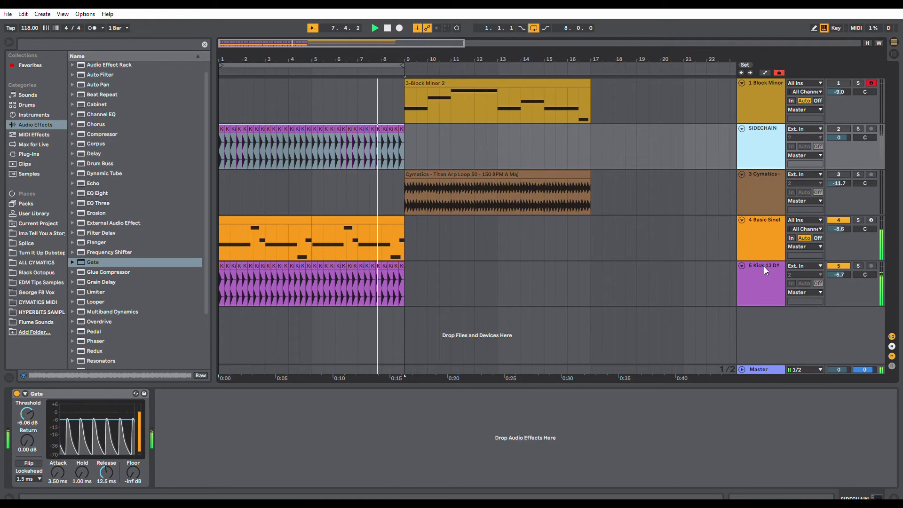
{"action": "left_click", "coordinate": [756, 238]}
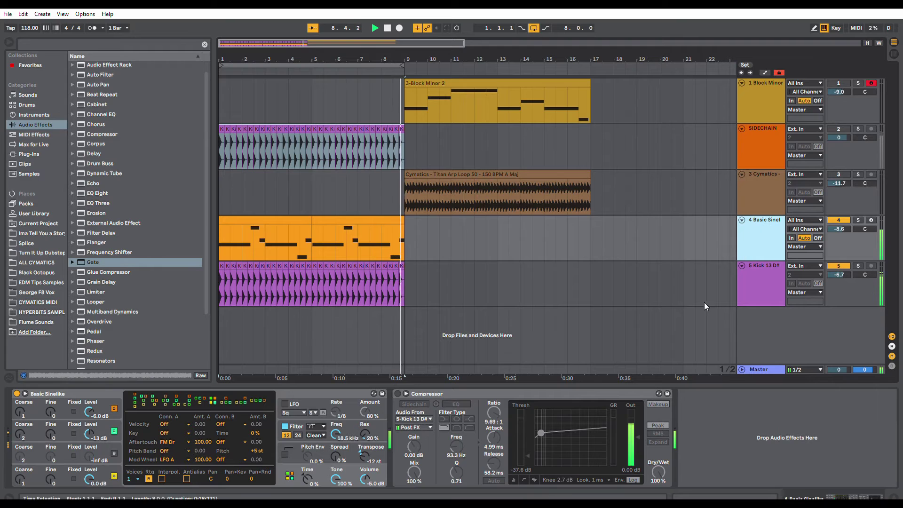
{"action": "left_click", "coordinate": [398, 393]}
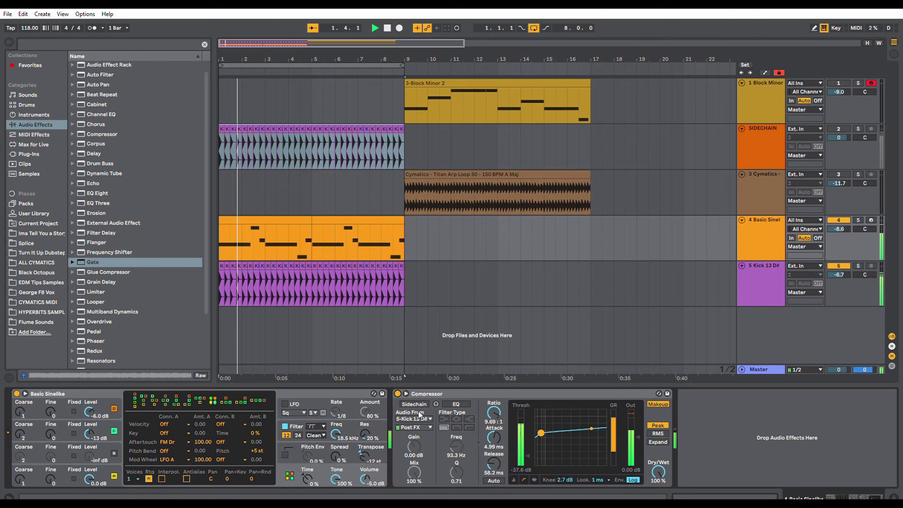
Step: Turn on the bass Compressor's sidechain and set its audio source to the SIDECHAIN track, Post FX
{"action": "left_click", "coordinate": [416, 404]}
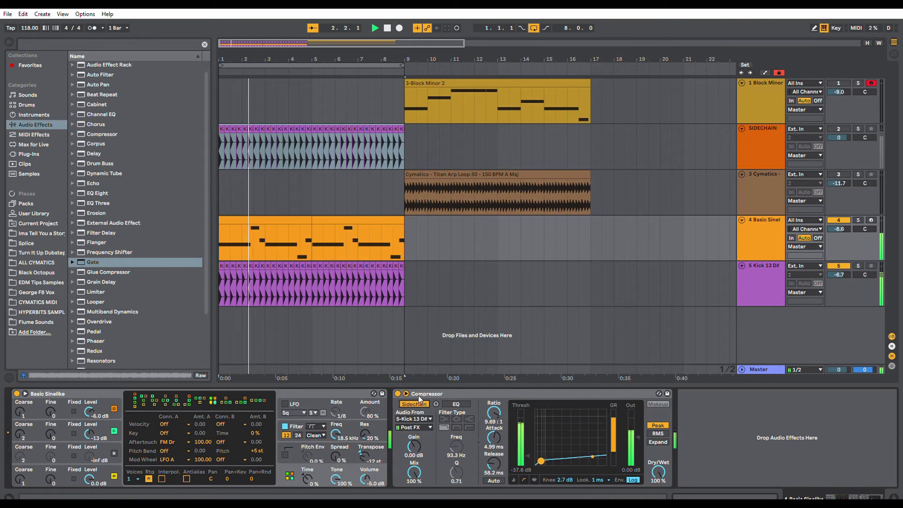
{"action": "left_click", "coordinate": [417, 419]}
{"action": "left_click", "coordinate": [429, 427]}
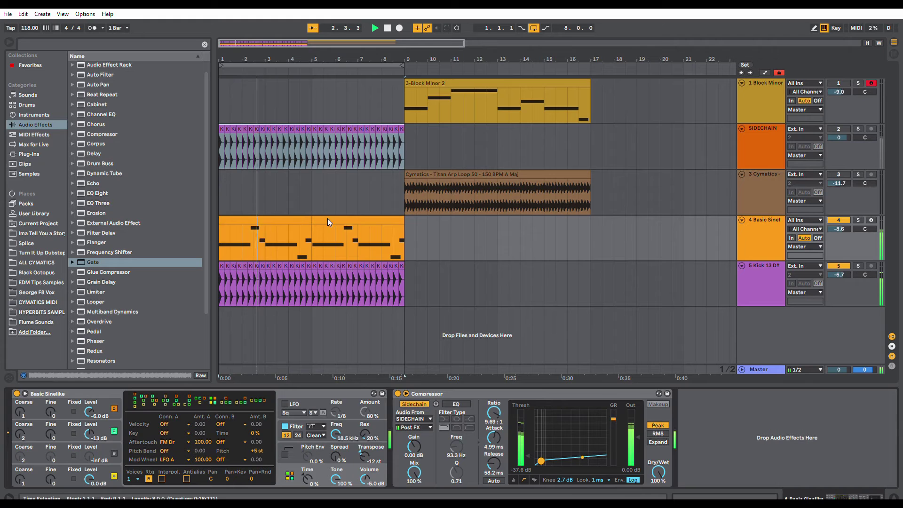
Step: Move the SIDECHAIN track above the Block Minor track
{"action": "left_click", "coordinate": [741, 137]}
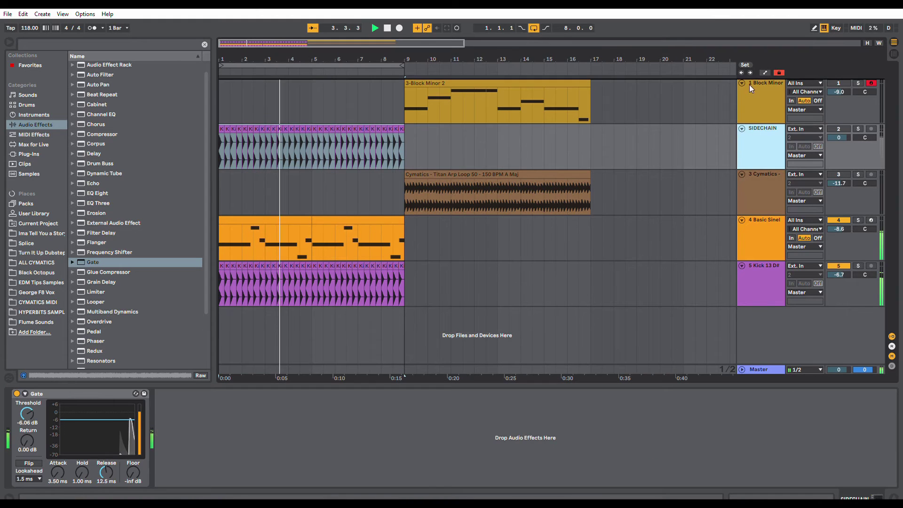
{"action": "left_click_drag", "start_coordinate": [749, 85], "coordinate": [752, 87]}
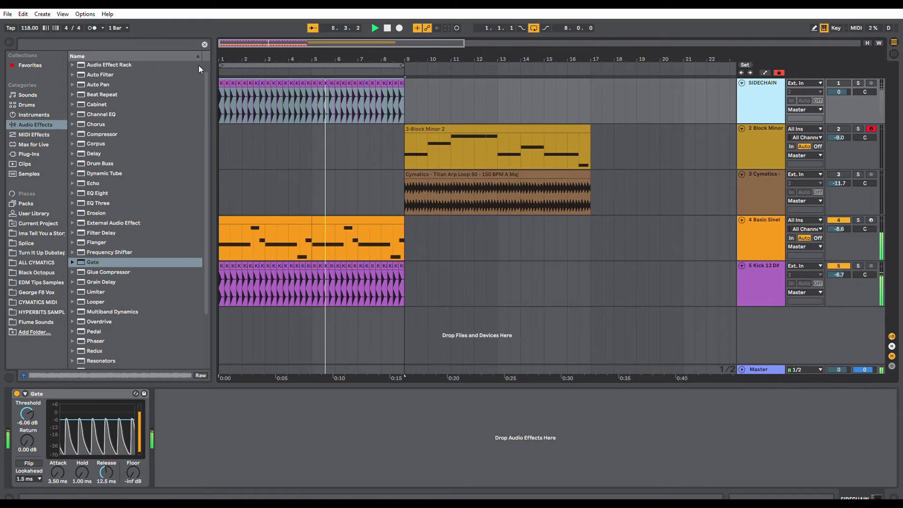
Step: Loop bars 9 to 17 with the Basic Sinelike and Kick tracks deactivated, and play only the Block Minor track
{"action": "left_click_drag", "start_coordinate": [286, 59], "coordinate": [285, 33]}
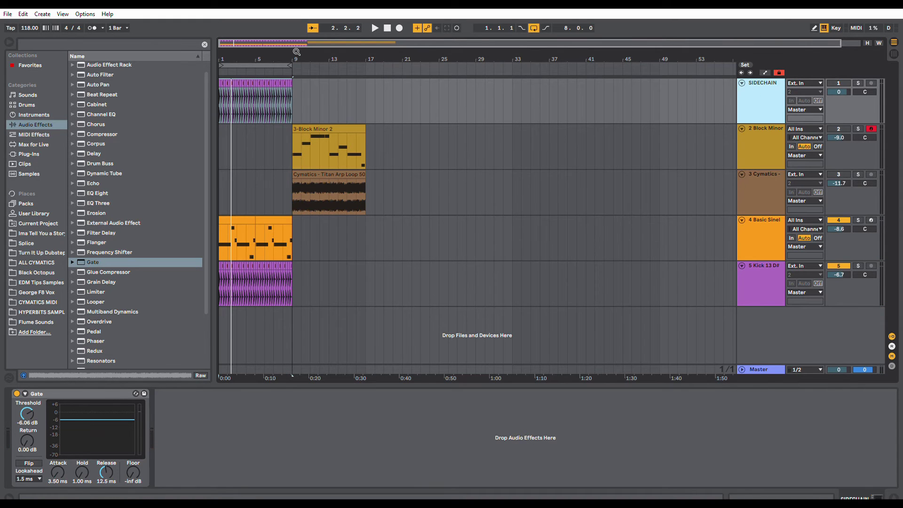
{"action": "left_click_drag", "start_coordinate": [296, 52], "coordinate": [357, 57]}
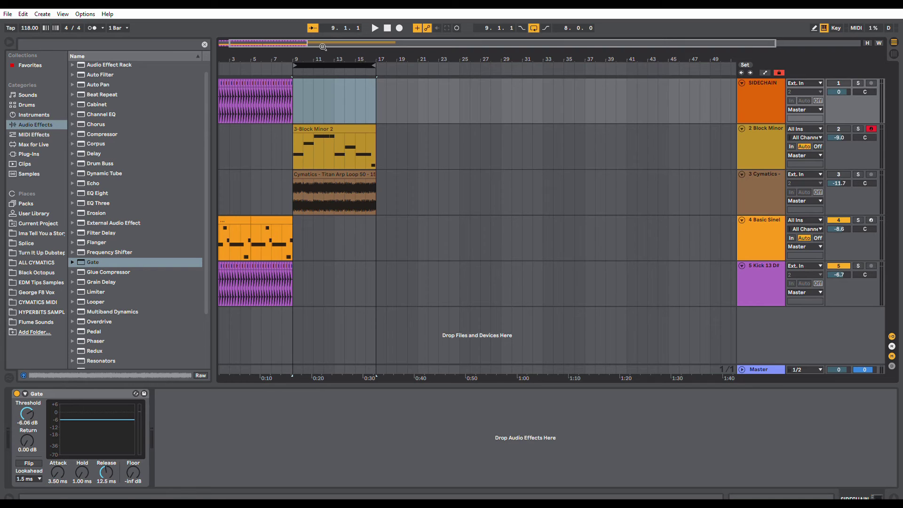
{"action": "left_click", "coordinate": [839, 220]}
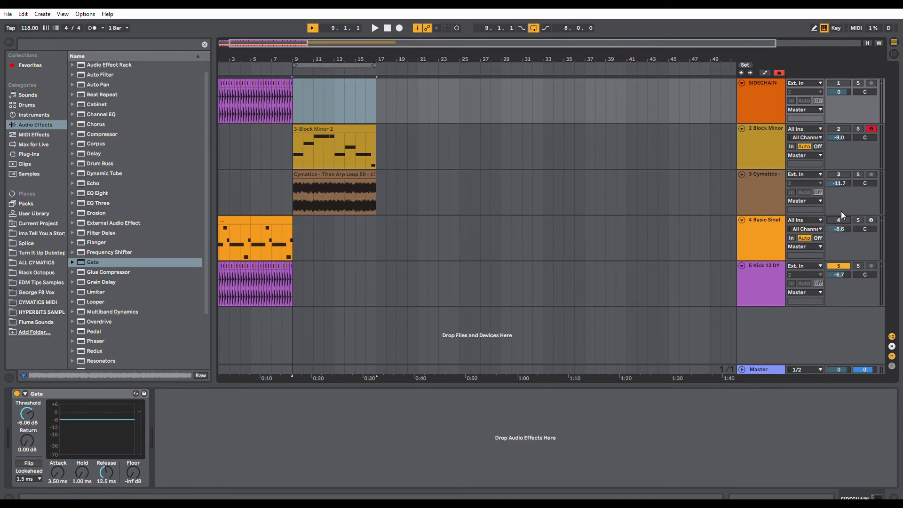
{"action": "left_click", "coordinate": [838, 265]}
{"action": "left_click", "coordinate": [838, 128]}
{"action": "left_click", "coordinate": [839, 173]}
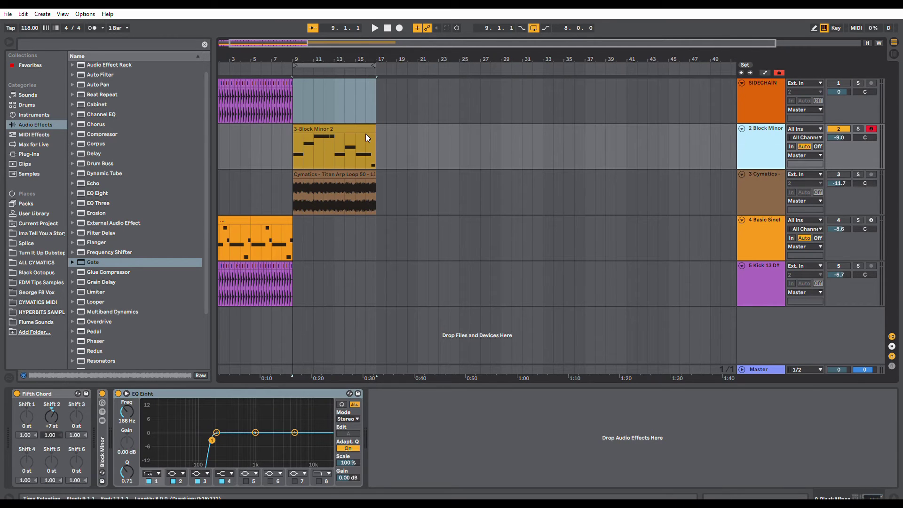
{"action": "key", "text": "space"}
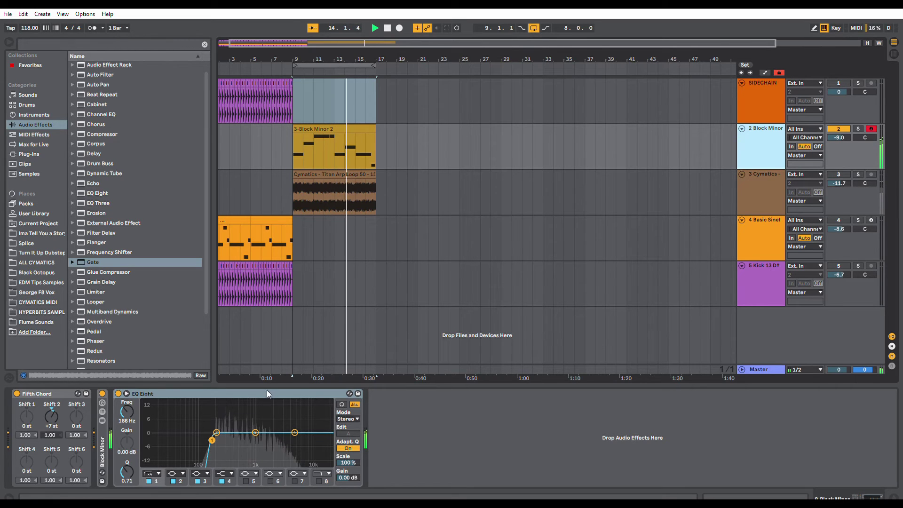
Step: Switch playback to the Cymatics arp track alone, view its EQ Eight, and reactivate the Block Minor track
{"action": "left_click", "coordinate": [839, 128]}
{"action": "left_click", "coordinate": [838, 174]}
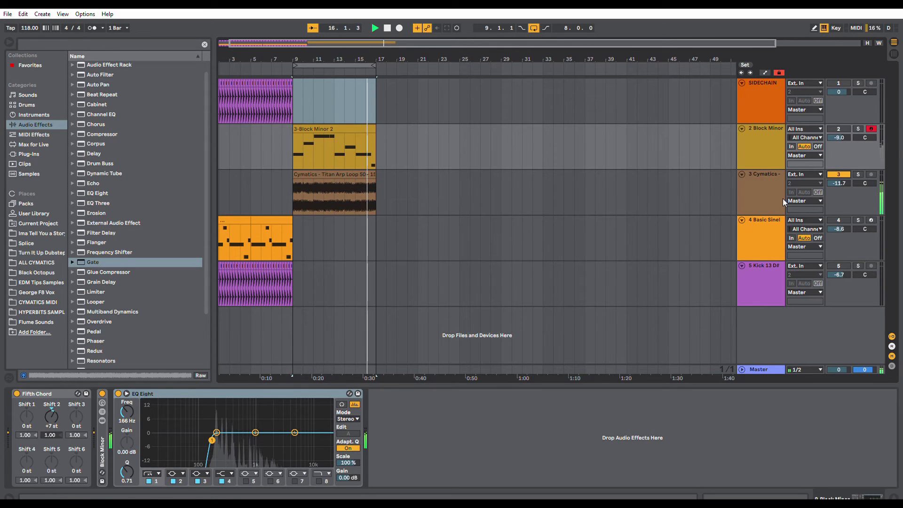
{"action": "left_click", "coordinate": [763, 174]}
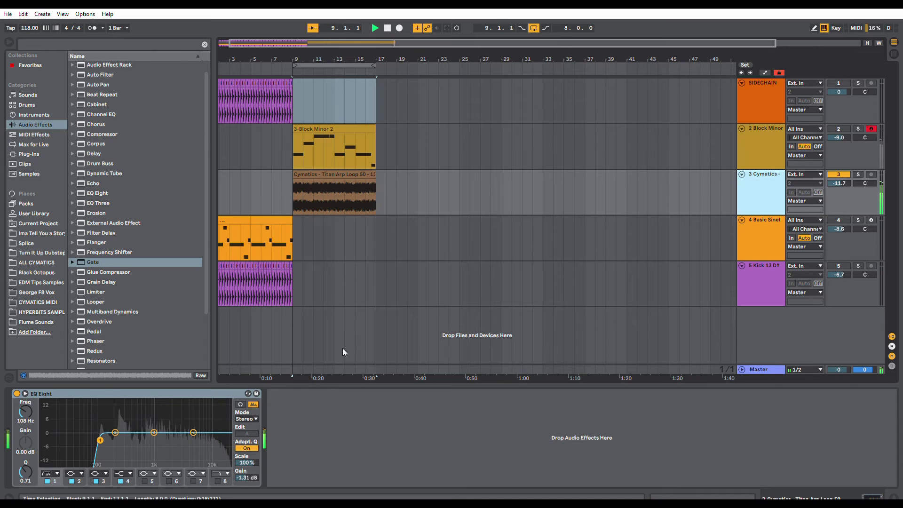
{"action": "left_click", "coordinate": [842, 127]}
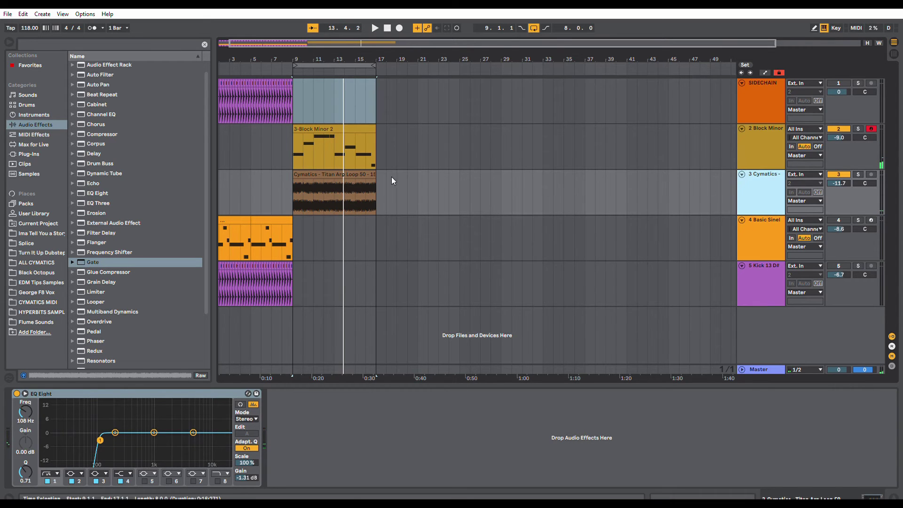
Step: Compare the device chains of the Cymatics arp and Block Minor tracks, including their EQ Eight low cuts
{"action": "left_click", "coordinate": [345, 176]}
{"action": "left_click", "coordinate": [761, 186]}
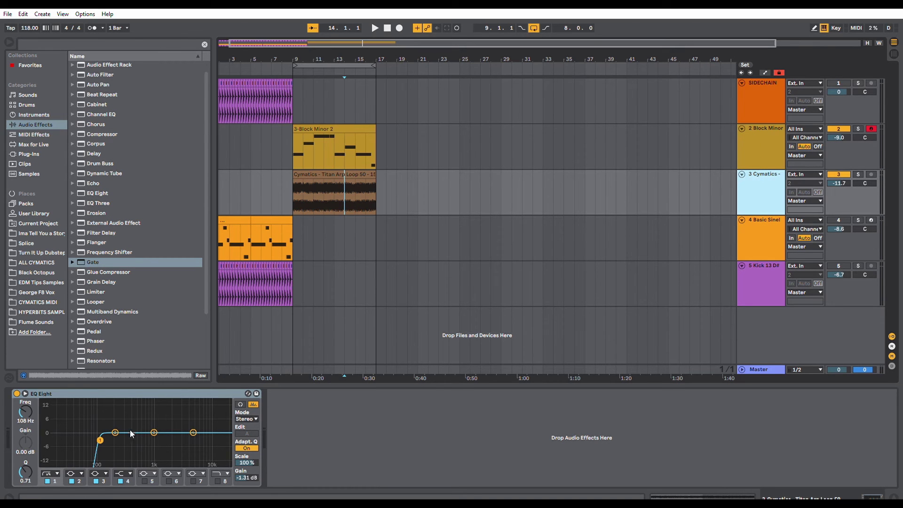
{"action": "left_click", "coordinate": [760, 135]}
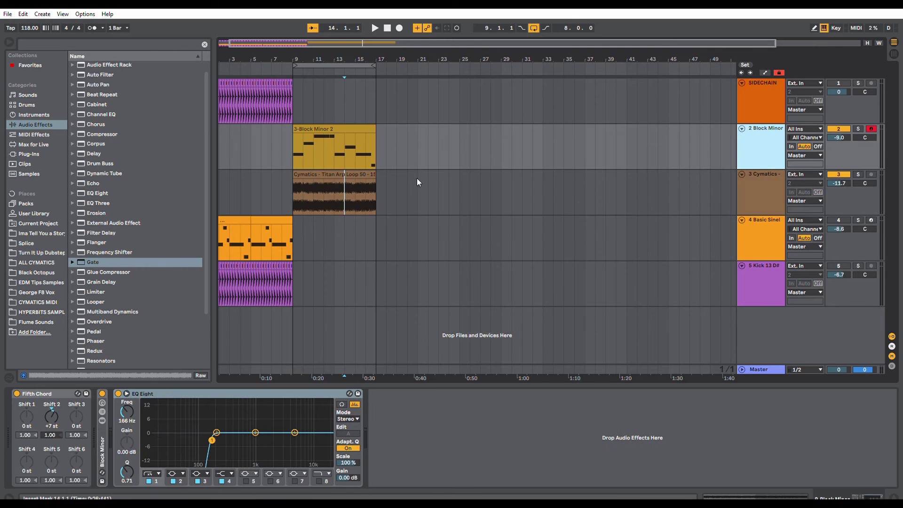
{"action": "left_click", "coordinate": [320, 126]}
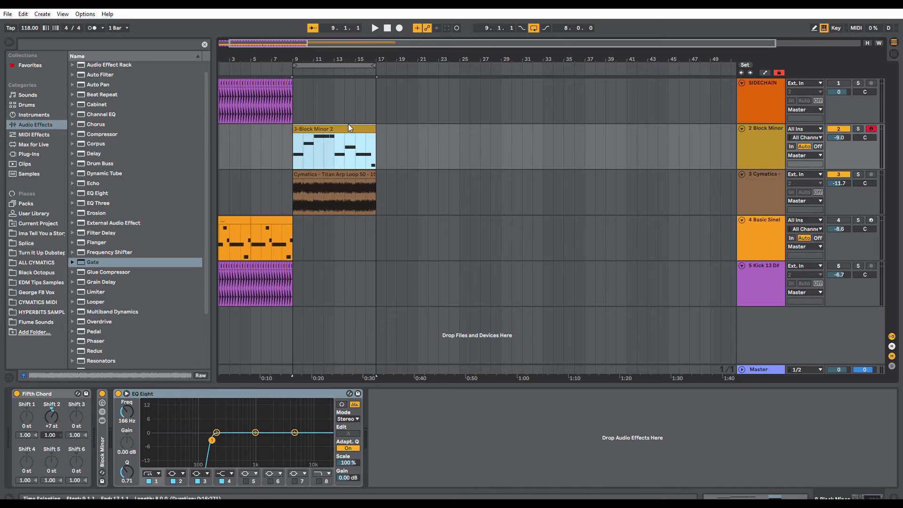
{"action": "left_click", "coordinate": [762, 163]}
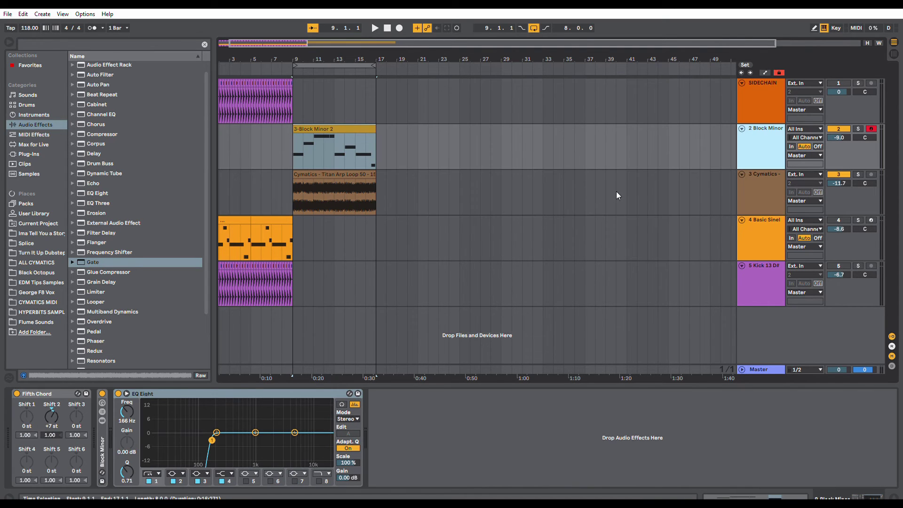
Step: Collapse the EQ Eight on the Block Minor track and add Multiband Dynamics after it
{"action": "double_click", "coordinate": [289, 393]}
{"action": "left_click", "coordinate": [751, 141]}
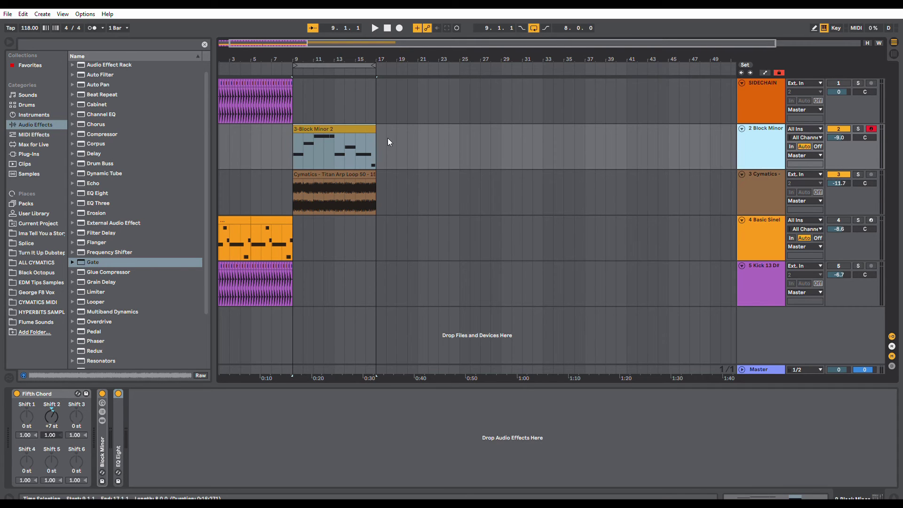
{"action": "left_click", "coordinate": [757, 181]}
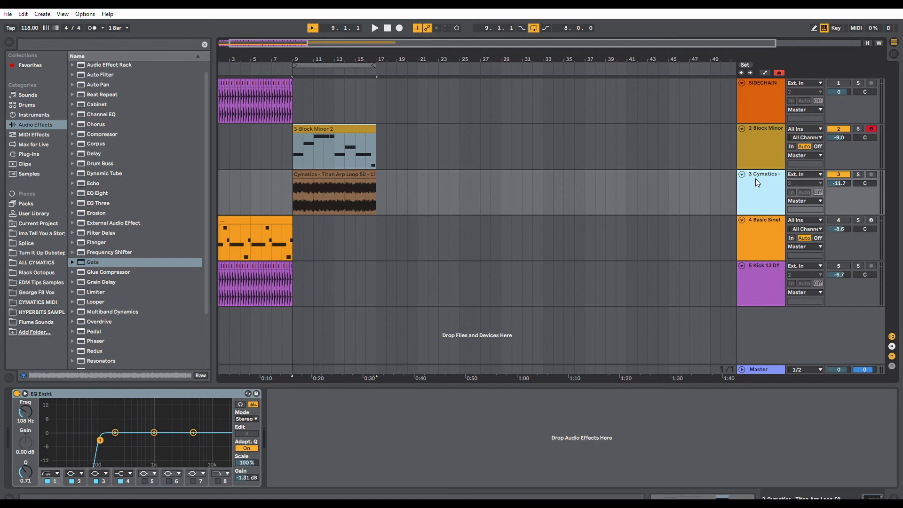
{"action": "left_click", "coordinate": [772, 134]}
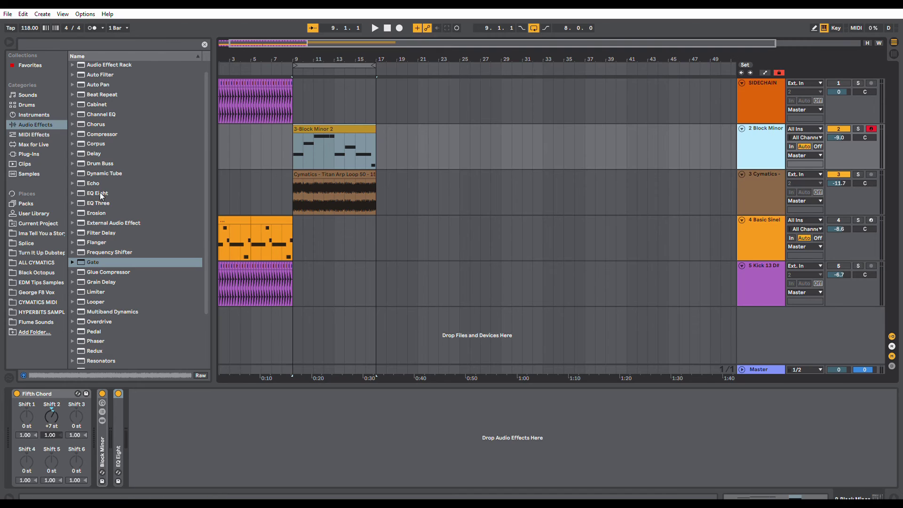
{"action": "left_click", "coordinate": [116, 265]}
{"action": "scroll", "coordinate": [113, 259], "scroll_direction": "down", "scroll_amount": 3}
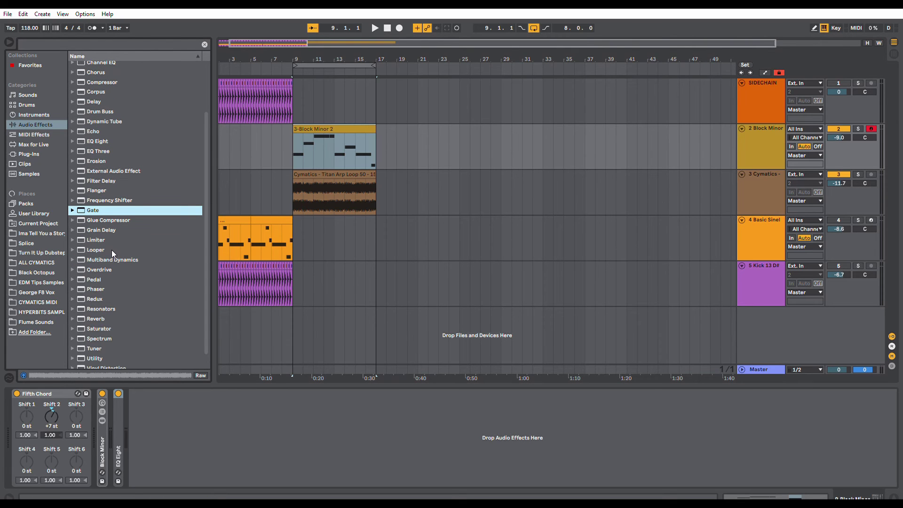
{"action": "left_click_drag", "start_coordinate": [113, 258], "coordinate": [185, 430]}
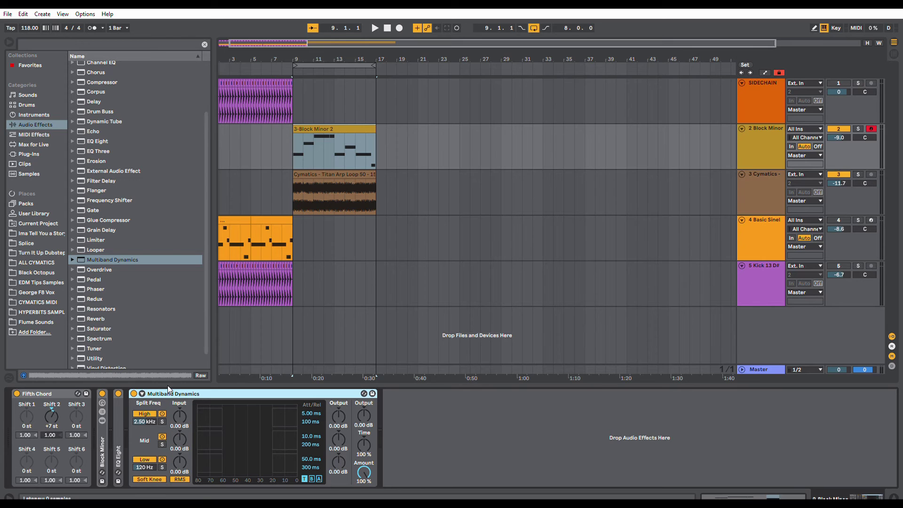
Step: Group Multiband Dynamics into an Audio Effect Rack and duplicate its chain twice to make three chains
{"action": "key", "text": "ctrl+g"}
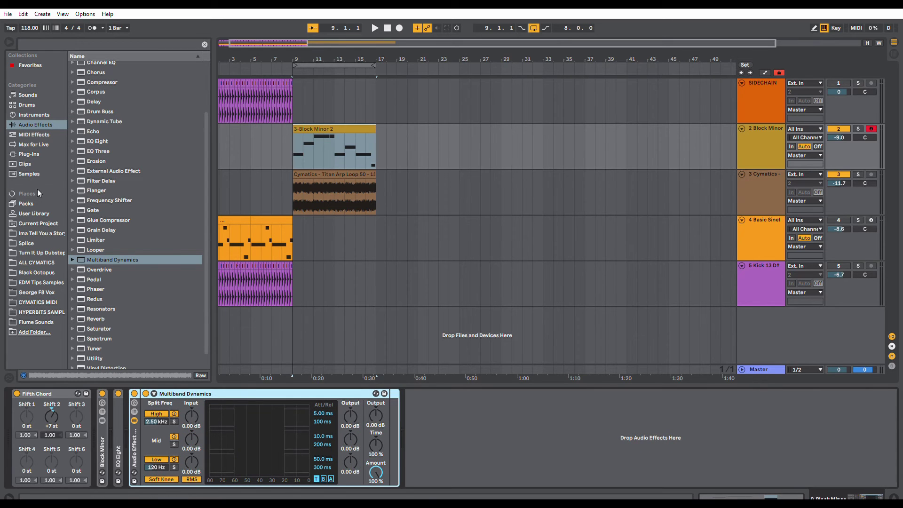
{"action": "left_click", "coordinate": [134, 411]}
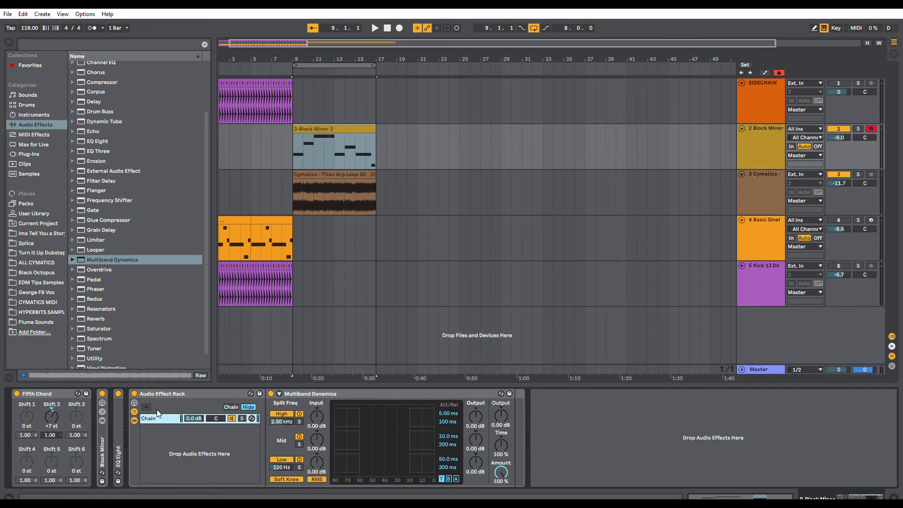
{"action": "key", "text": "ctrl+d"}
{"action": "key", "text": "ctrl+d"}
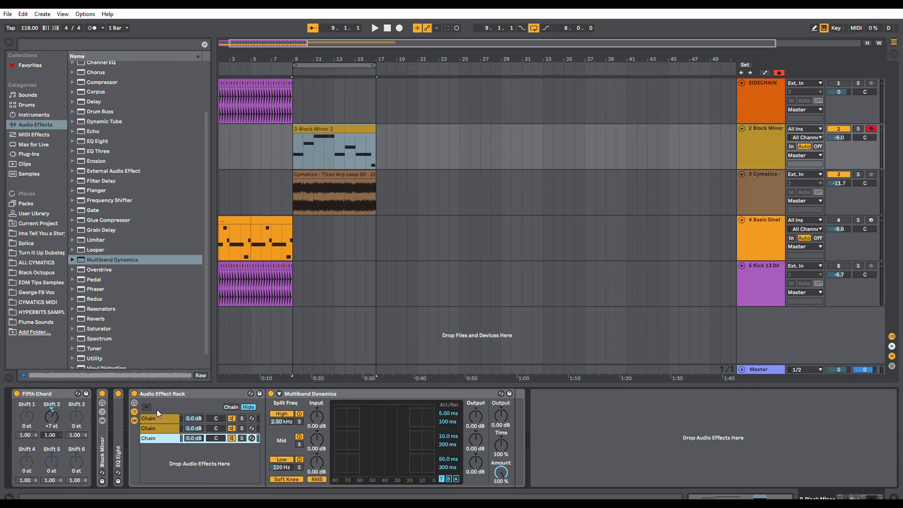
Step: Rename the rack's three chains HI, MID and LO in order
{"action": "key", "text": "Up"}
{"action": "key", "text": "Up"}
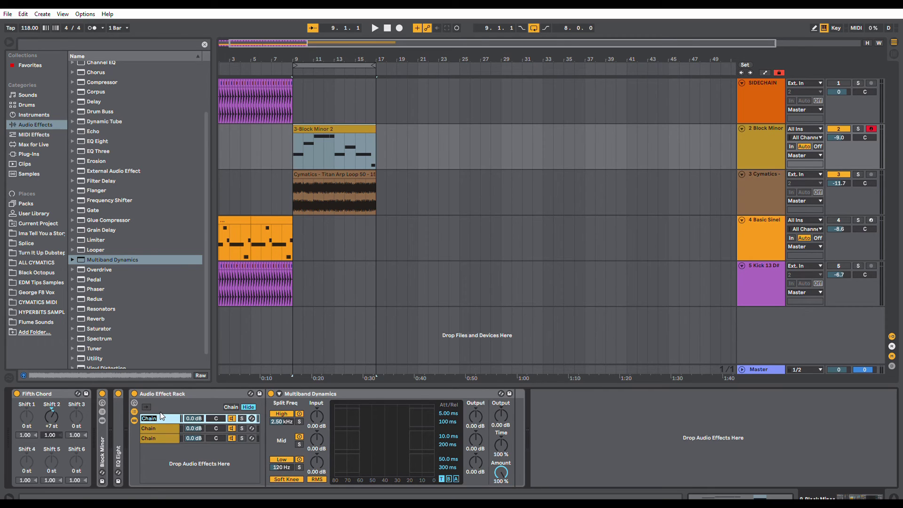
{"action": "key", "text": "Tab"}
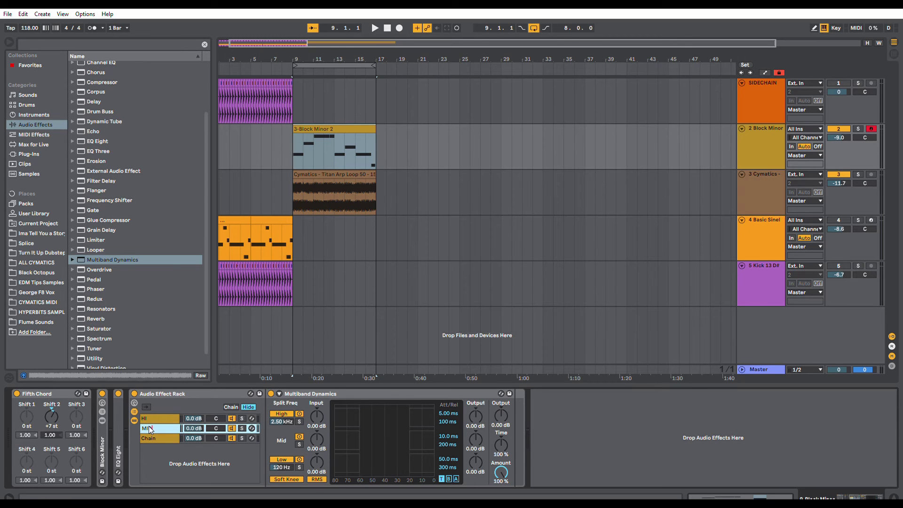
{"action": "key", "text": "Tab"}
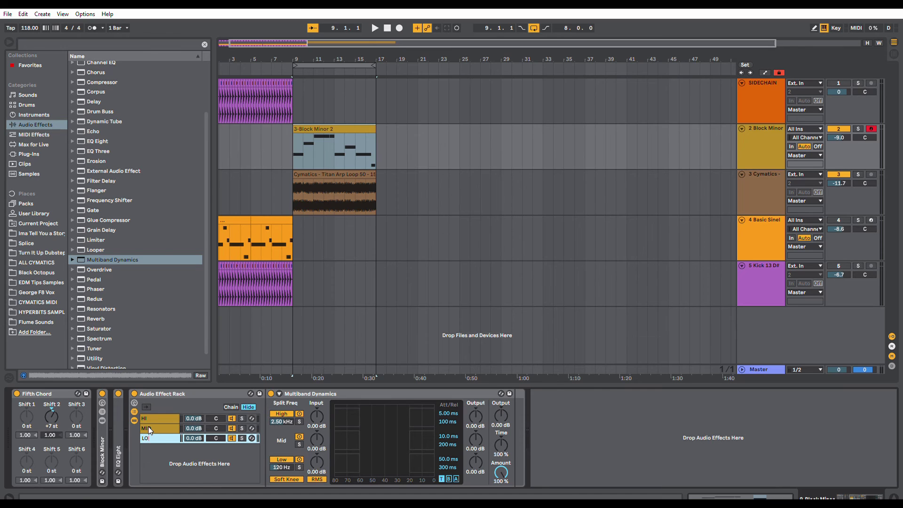
Step: Solo the Low band in the LO chain's Multiband Dynamics, the Mid band in MID and the High band in HI
{"action": "left_click", "coordinate": [299, 467]}
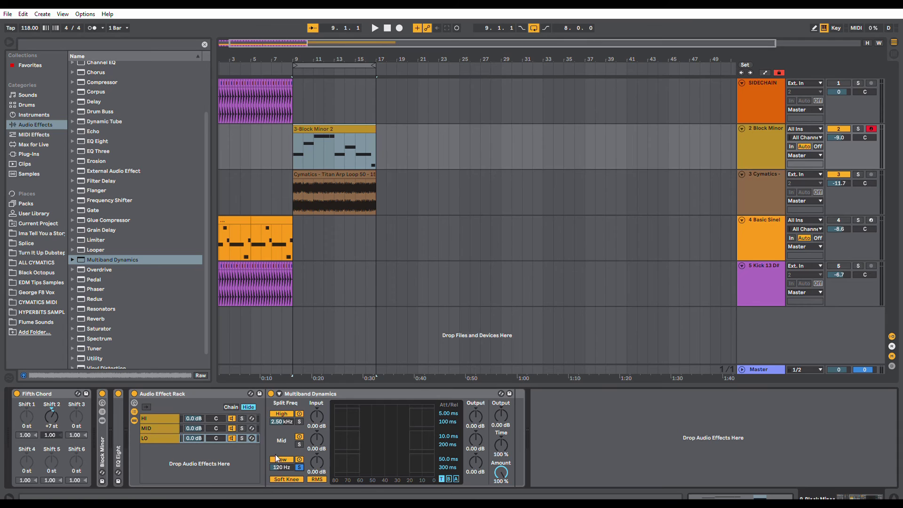
{"action": "left_click", "coordinate": [299, 444]}
{"action": "left_click", "coordinate": [299, 420]}
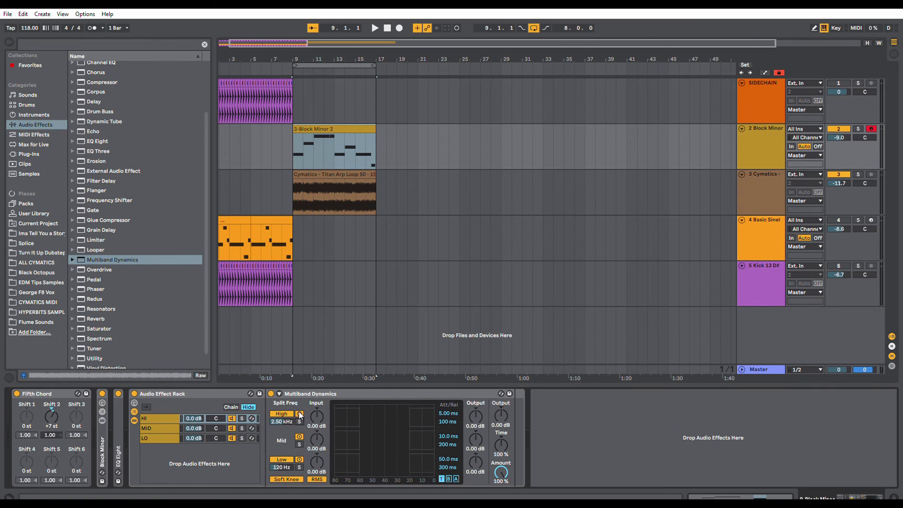
Step: Play the loop with only the HI chain active, switch to the MID chain, and check the soloed band in each chain
{"action": "left_click", "coordinate": [232, 428]}
{"action": "left_click", "coordinate": [231, 438]}
{"action": "key", "text": "space"}
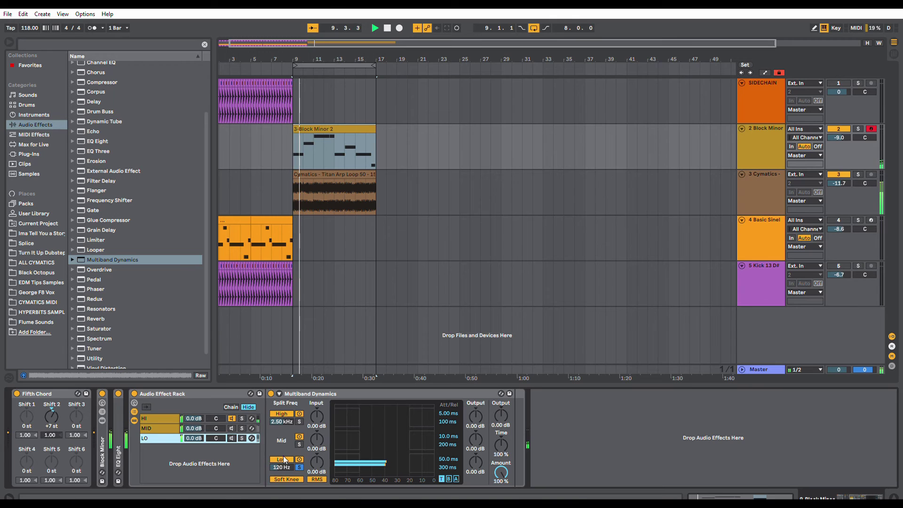
{"action": "left_click", "coordinate": [300, 467]}
{"action": "left_click", "coordinate": [165, 418]}
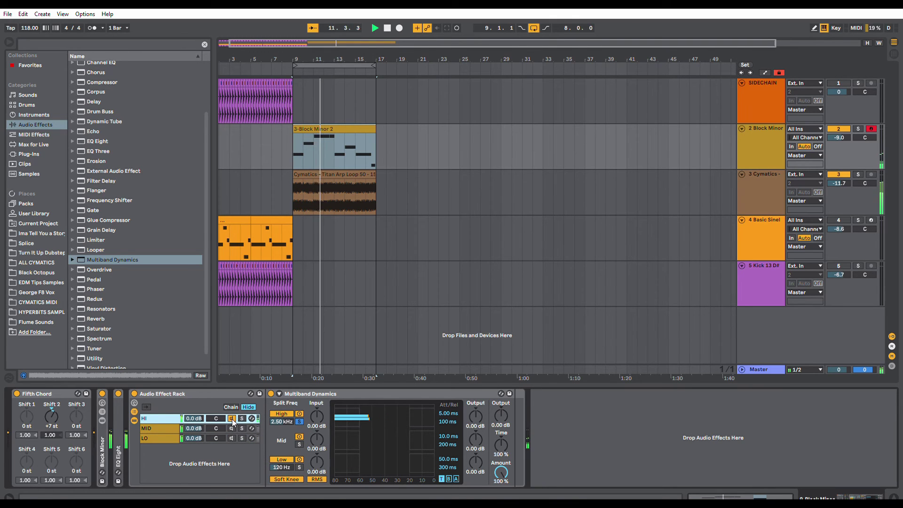
{"action": "key", "text": "Down"}
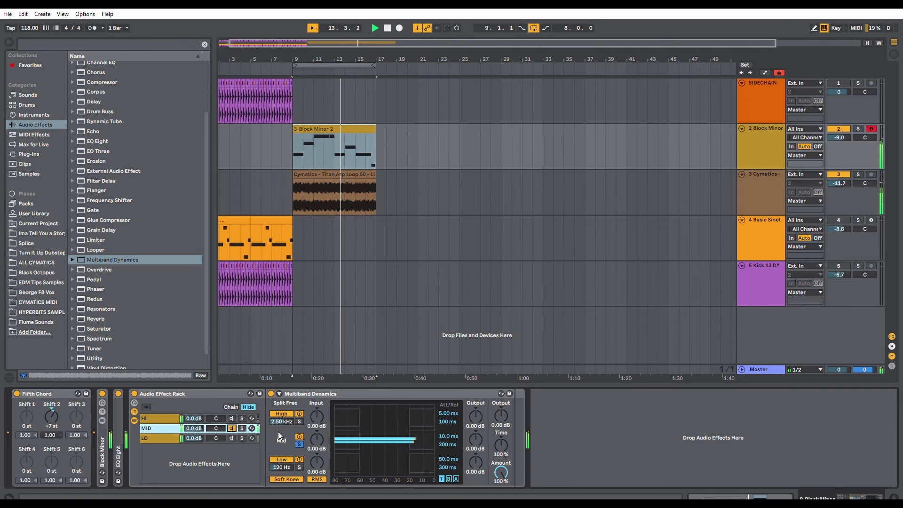
{"action": "left_click", "coordinate": [302, 436]}
{"action": "left_click", "coordinate": [299, 465]}
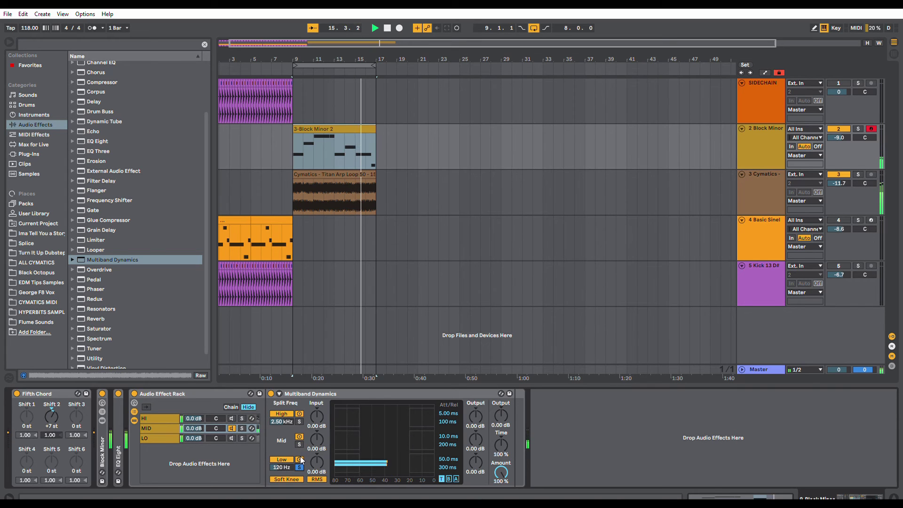
{"action": "left_click", "coordinate": [299, 443]}
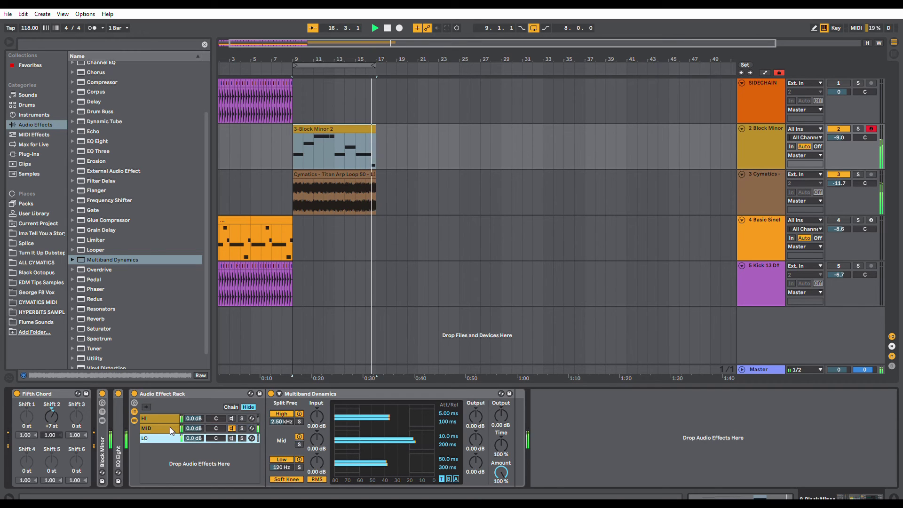
{"action": "left_click", "coordinate": [299, 467]}
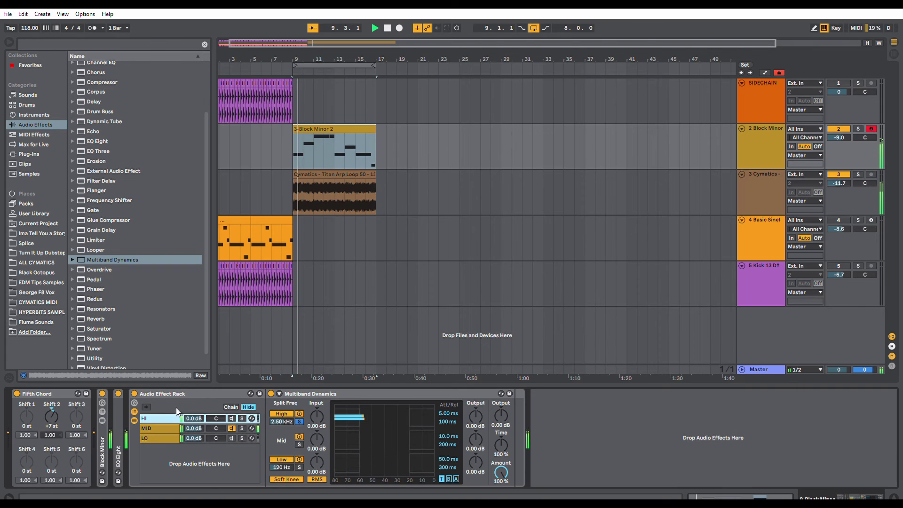
Step: Audition the HI, MID and LO chains separately during playback by activating one chain at a time
{"action": "left_click", "coordinate": [211, 429]}
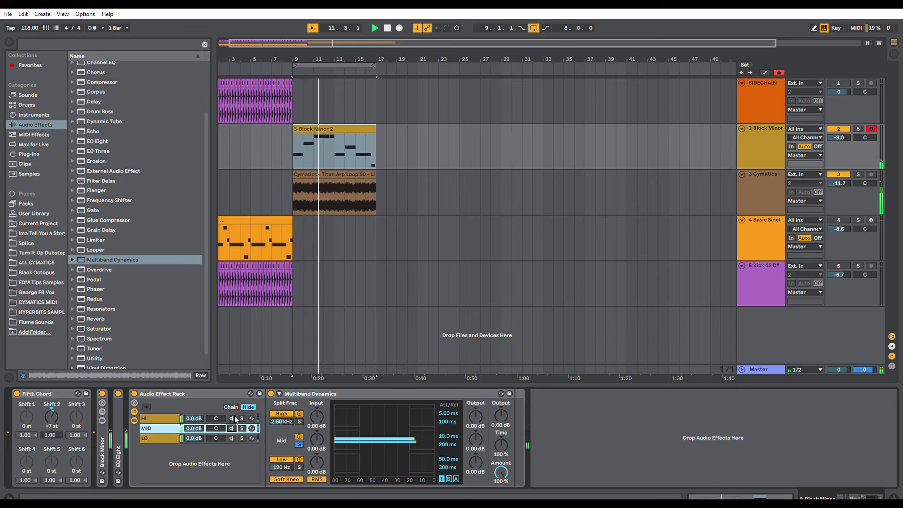
{"action": "left_click", "coordinate": [232, 418]}
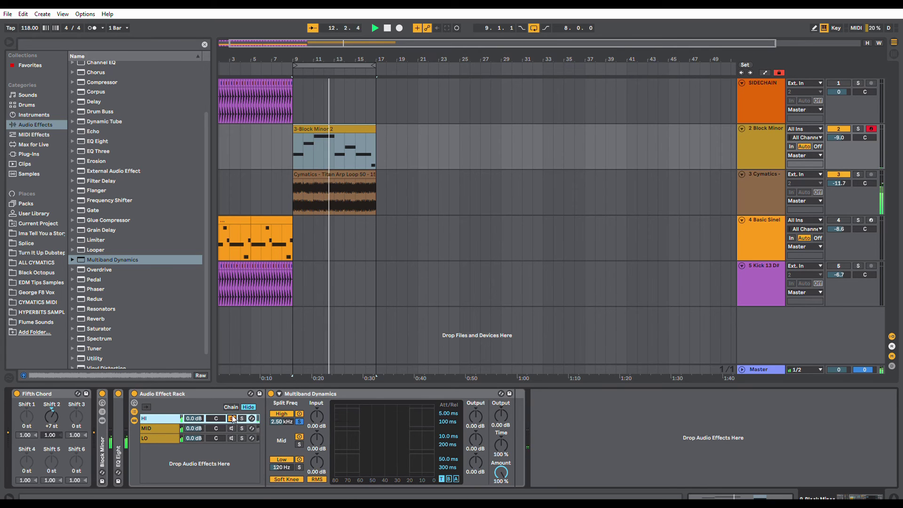
{"action": "left_click", "coordinate": [232, 418]}
{"action": "left_click", "coordinate": [232, 428]}
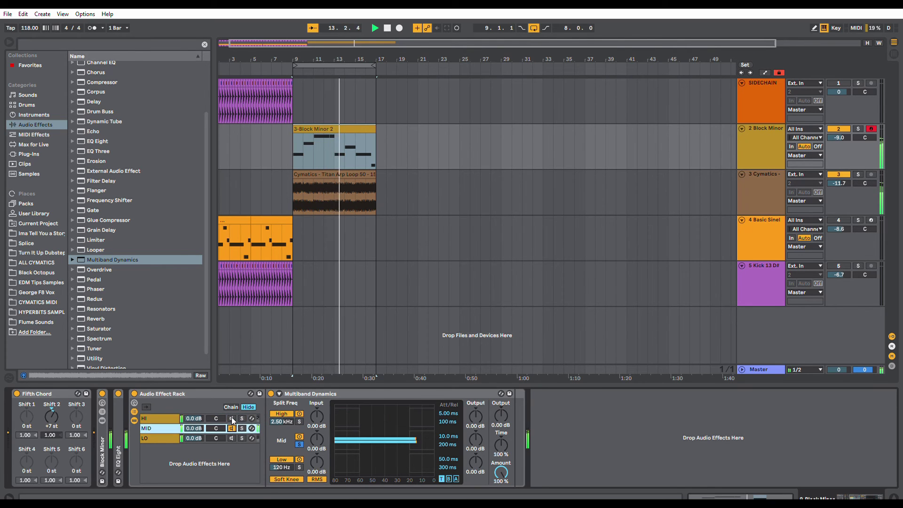
{"action": "left_click", "coordinate": [232, 428]}
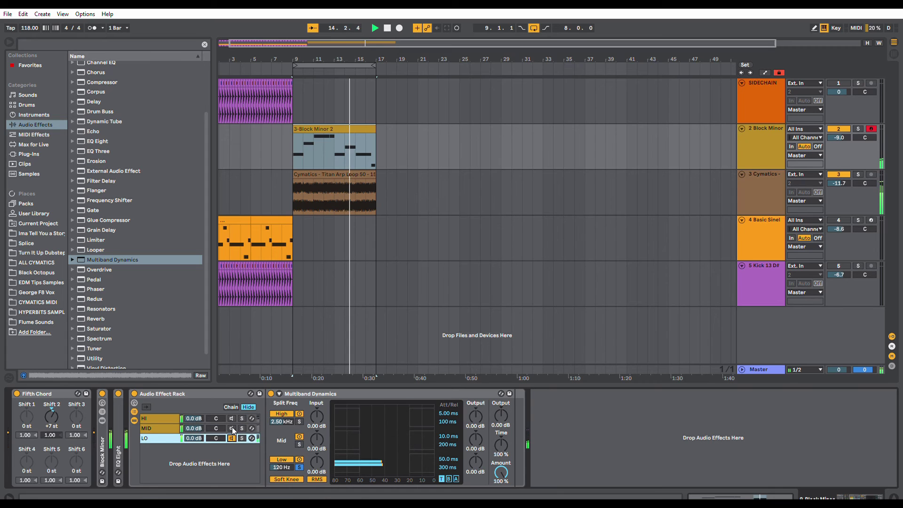
Step: Audition the HI chain alone, activate all three chains together, and compare the sound with the rack bypassed and enabled
{"action": "left_click", "coordinate": [232, 418]}
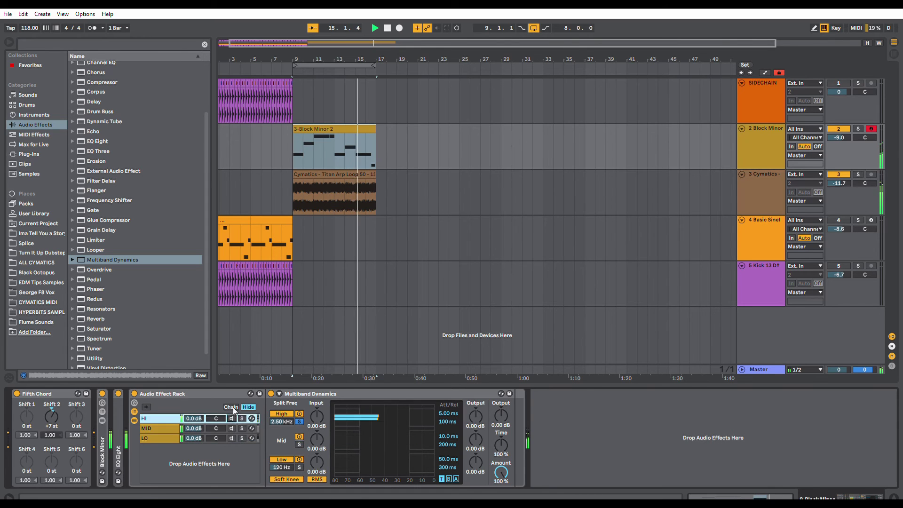
{"action": "left_click", "coordinate": [232, 437]}
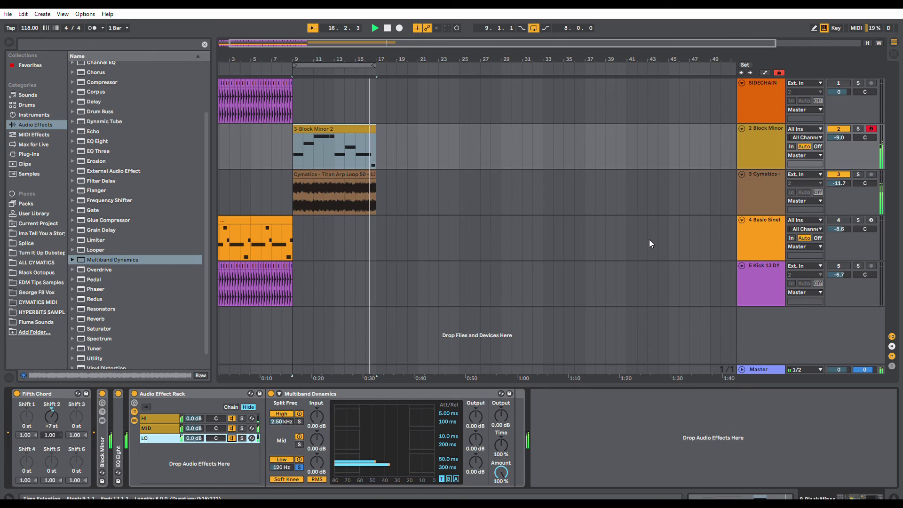
{"action": "left_click", "coordinate": [134, 393]}
{"action": "left_click", "coordinate": [134, 394]}
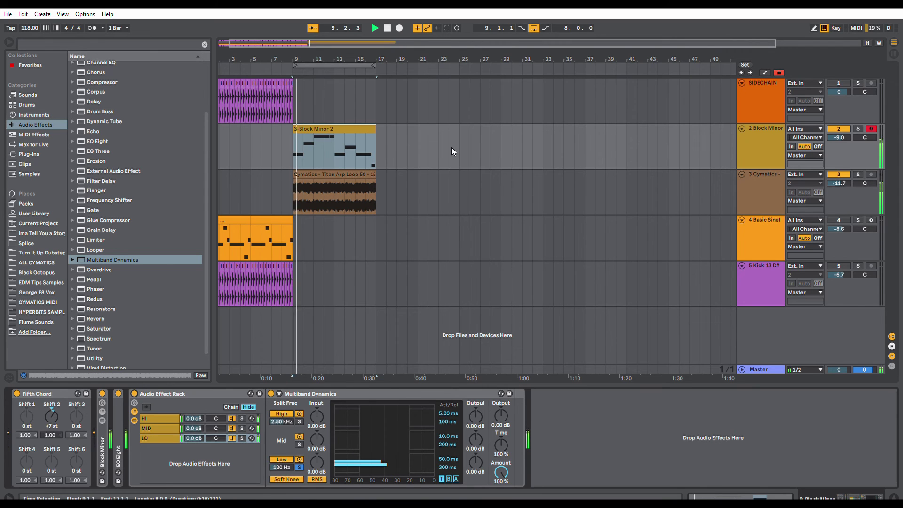
Step: Switch between the Cymatics arp clip and the Block Minor clip to compare the devices on both tracks
{"action": "left_click", "coordinate": [356, 172]}
{"action": "left_click", "coordinate": [353, 140]}
{"action": "left_click", "coordinate": [348, 171]}
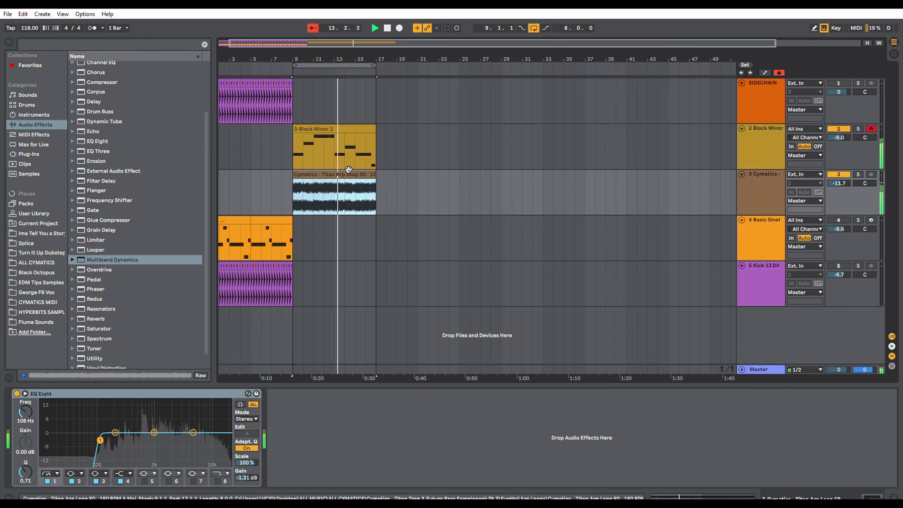
{"action": "left_click", "coordinate": [325, 136]}
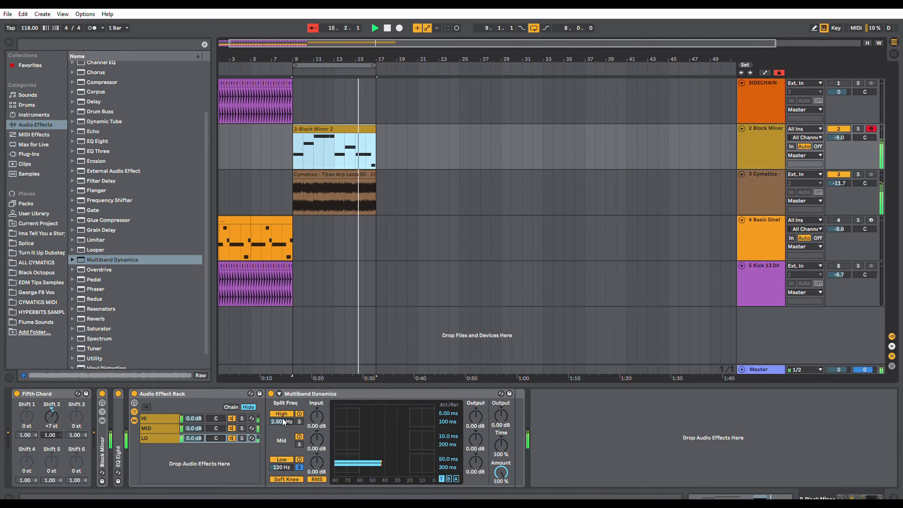
Step: Lower the High split frequency in the rack's Multiband Dynamics to about 1.05 kHz in HI and 1.02 kHz in MID
{"action": "mouse_move", "coordinate": [281, 421]}
{"action": "left_mouse_down"}
{"action": "mouse_move", "coordinate": [281, 443]}
{"action": "mouse_move", "coordinate": [281, 429]}
{"action": "left_mouse_up"}
{"action": "left_click", "coordinate": [162, 428]}
{"action": "left_click", "coordinate": [166, 416]}
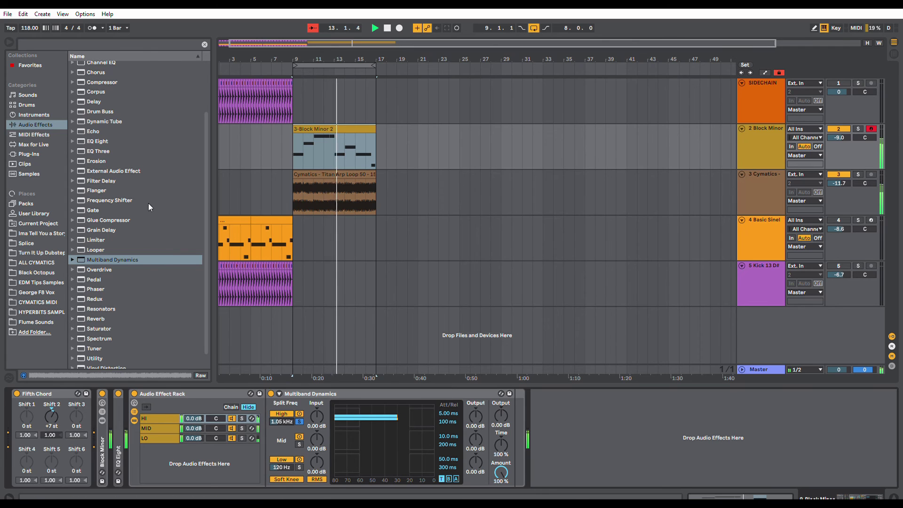
{"action": "left_click", "coordinate": [162, 417]}
{"action": "key", "text": "Down"}
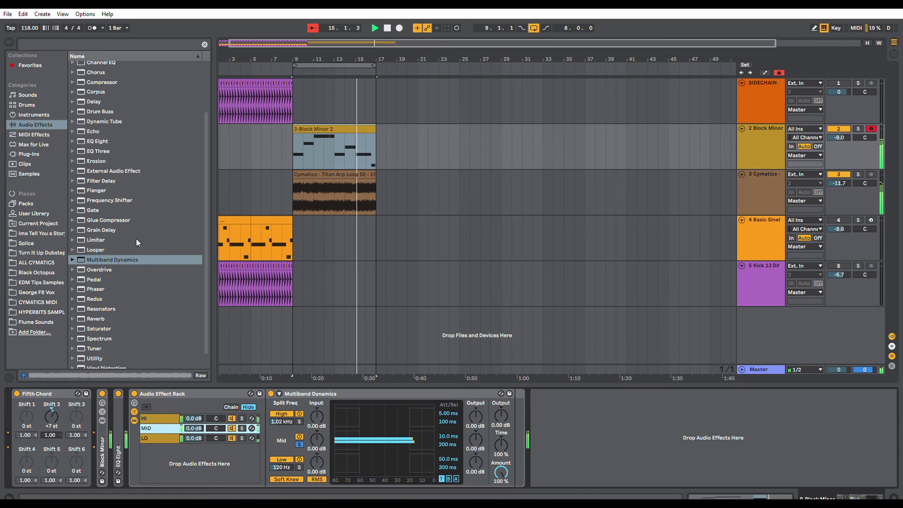
Step: Add a Compressor after Multiband Dynamics in the MID chain and sidechain it from the Cymatics track, Post FX
{"action": "left_click", "coordinate": [103, 82]}
{"action": "left_click_drag", "start_coordinate": [103, 80], "coordinate": [529, 395]}
{"action": "left_click", "coordinate": [529, 393]}
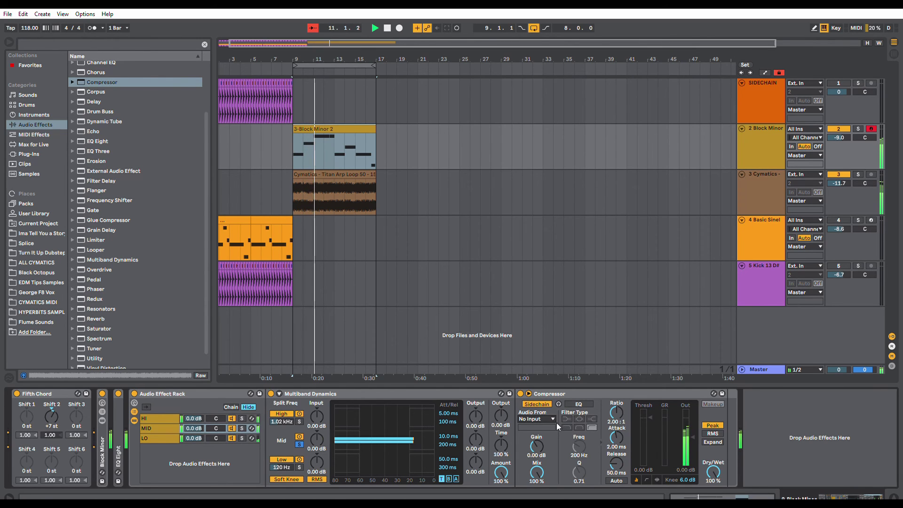
{"action": "left_click", "coordinate": [560, 436]}
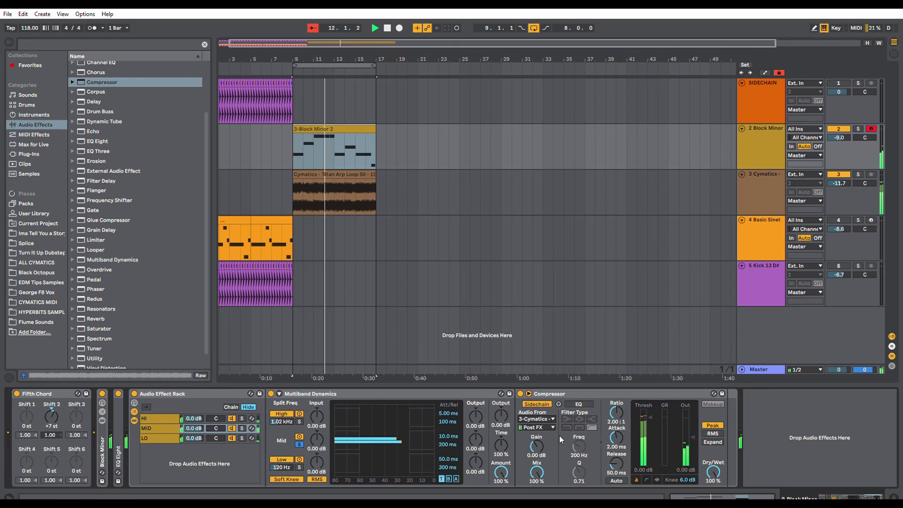
Step: Set the MID chain's Compressor to ratio 7.41:1, attack 4.56 ms, release 194 ms, lookahead 1 ms and threshold -13.1 dB, with the transfer curve shown
{"action": "left_click", "coordinate": [646, 479]}
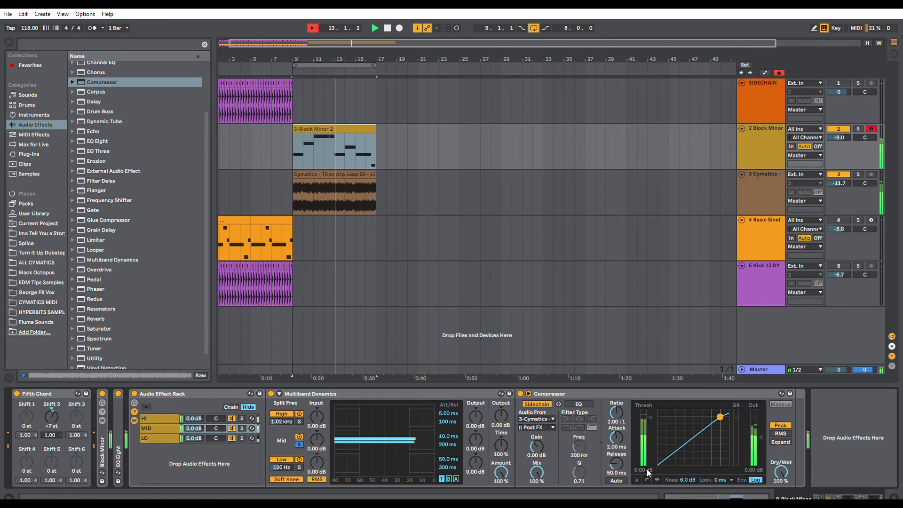
{"action": "left_click_drag", "start_coordinate": [617, 413], "coordinate": [616, 376]}
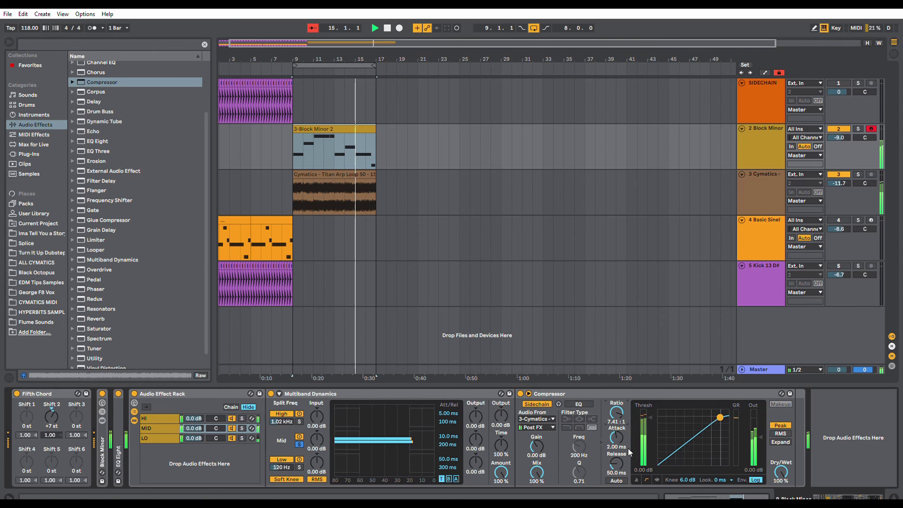
{"action": "left_click_drag", "start_coordinate": [616, 438], "coordinate": [617, 452]}
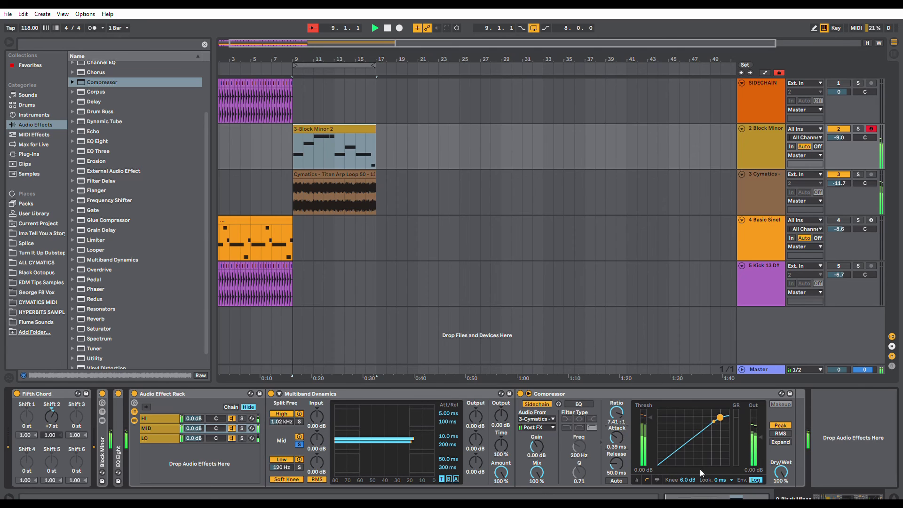
{"action": "left_click", "coordinate": [723, 457]}
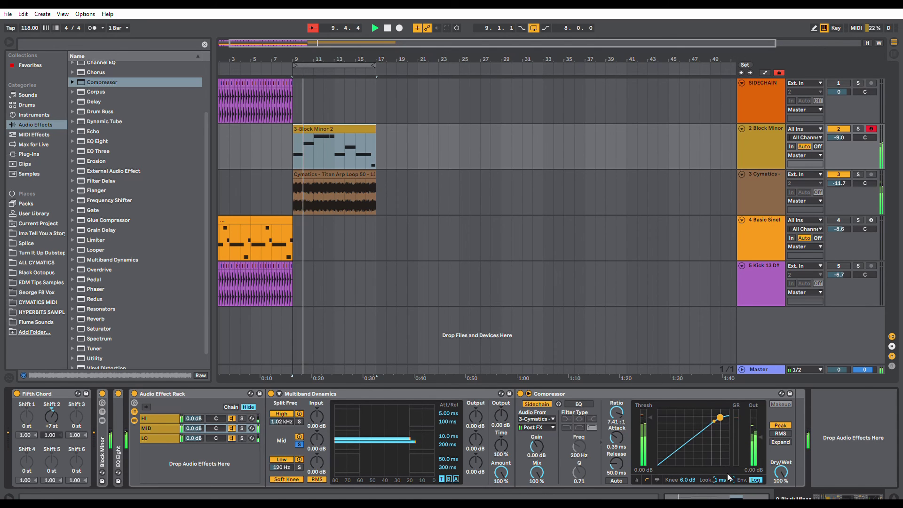
{"action": "left_click_drag", "start_coordinate": [616, 464], "coordinate": [620, 428]}
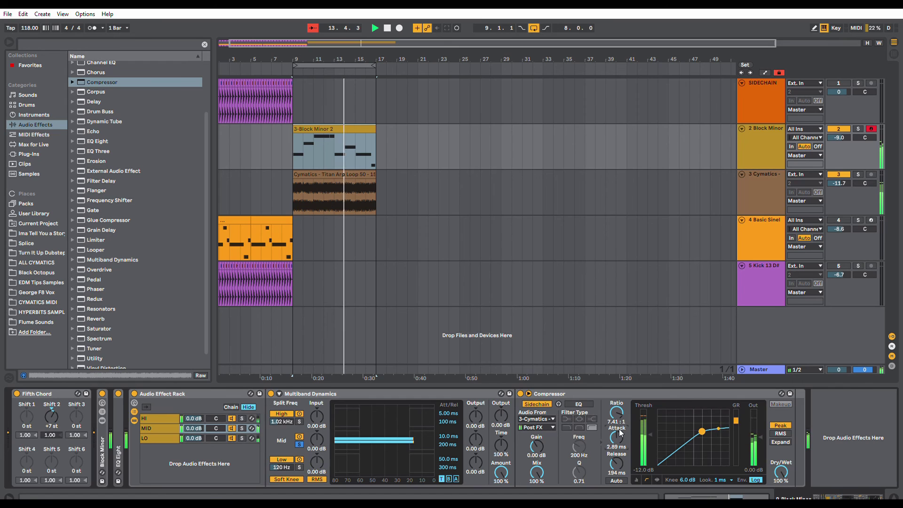
{"action": "left_click_drag", "start_coordinate": [619, 429], "coordinate": [650, 436]}
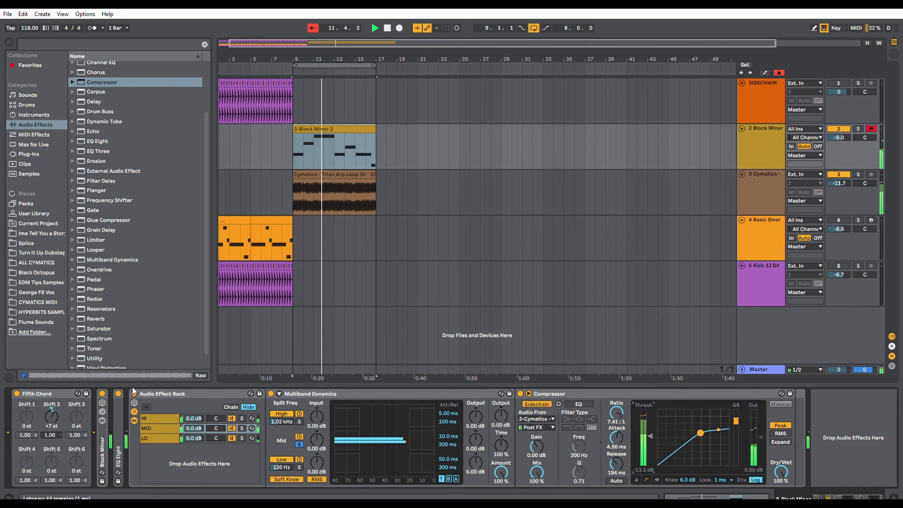
Step: Compare Block Minor against the arp during playback with the Audio Effect Rack bypassed and enabled
{"action": "left_click", "coordinate": [752, 135]}
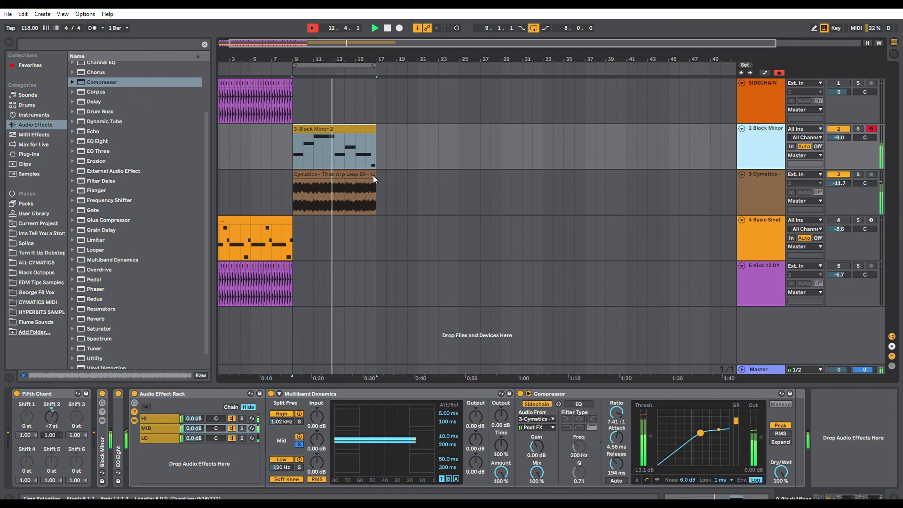
{"action": "left_click", "coordinate": [134, 392]}
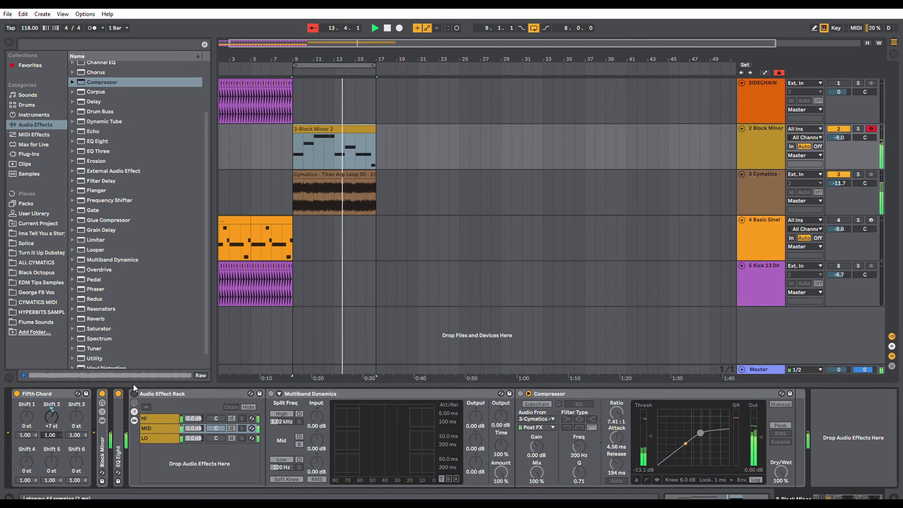
{"action": "left_click", "coordinate": [134, 391]}
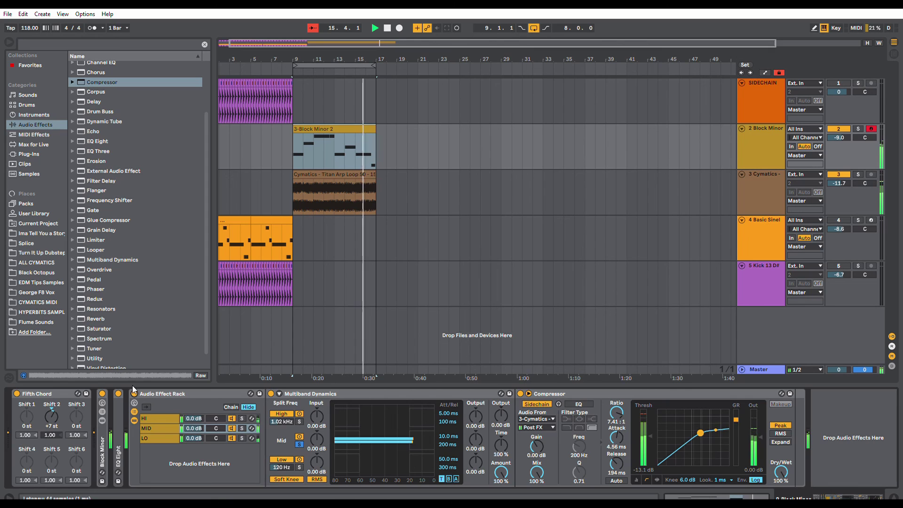
{"action": "left_click", "coordinate": [134, 393]}
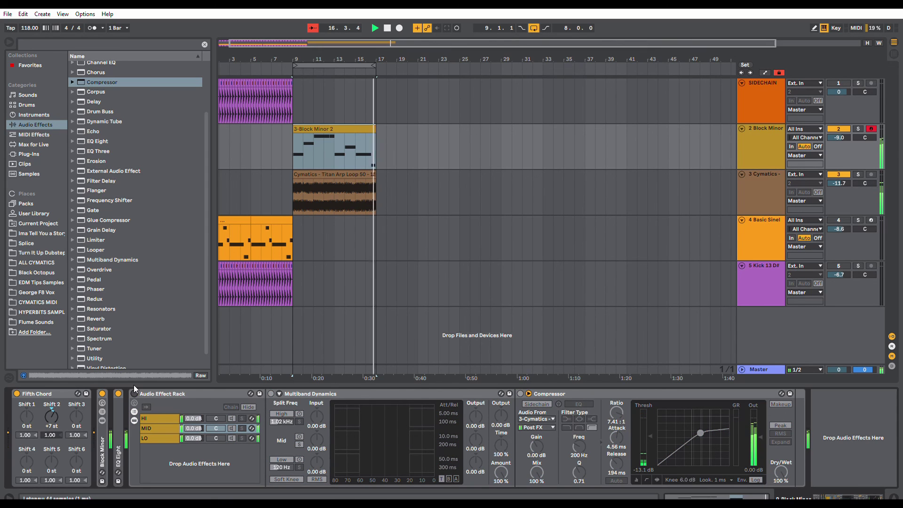
{"action": "left_click", "coordinate": [134, 393]}
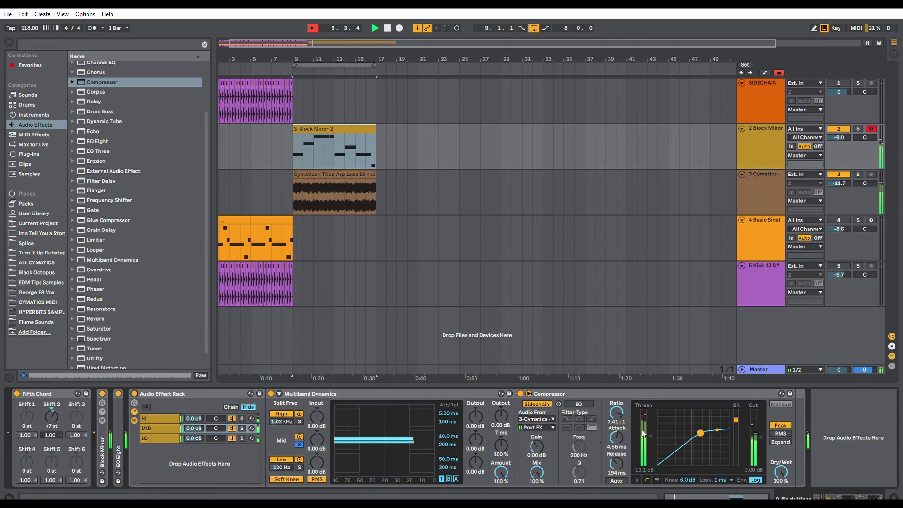
Step: Lower the MID Compressor's threshold to -18.7 dB and compare the loop with the rack bypassed and enabled
{"action": "mouse_move", "coordinate": [656, 431]}
{"action": "left_mouse_down"}
{"action": "mouse_move", "coordinate": [655, 444]}
{"action": "mouse_move", "coordinate": [652, 434]}
{"action": "left_mouse_up"}
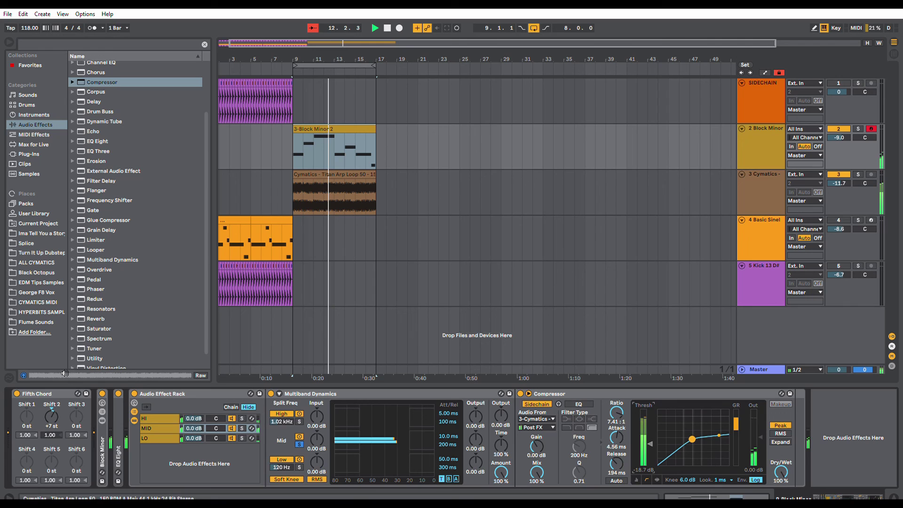
{"action": "left_click", "coordinate": [134, 394]}
{"action": "left_click", "coordinate": [135, 393]}
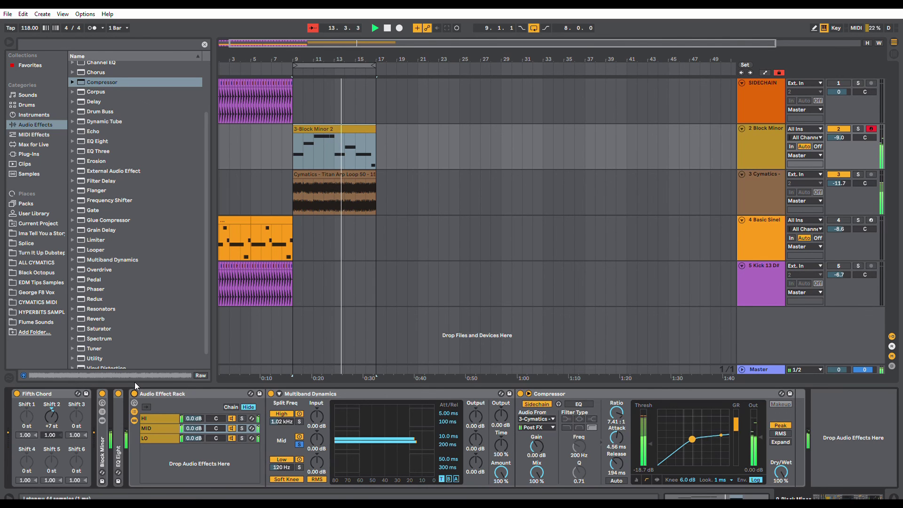